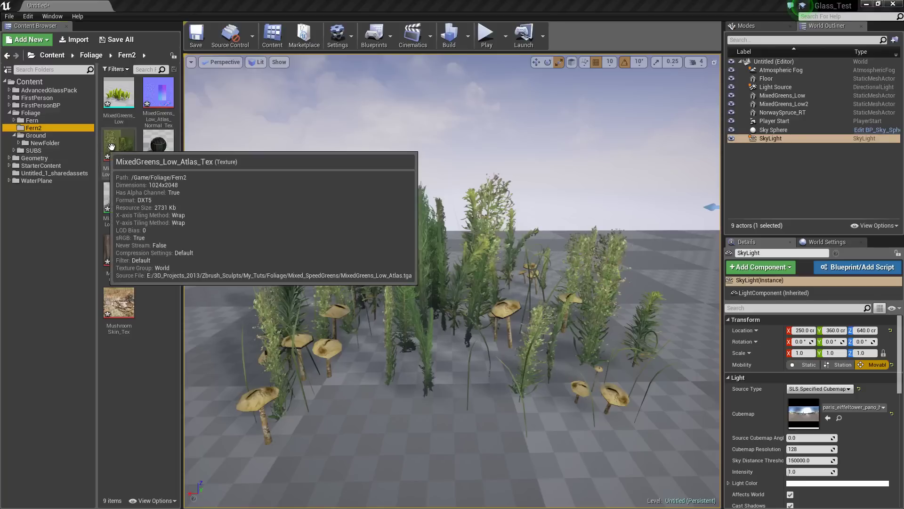
# Bring up the Level of Detail > Import LOD options for the MixedGreens_Low static mesh
pyautogui.moveTo(114, 152)
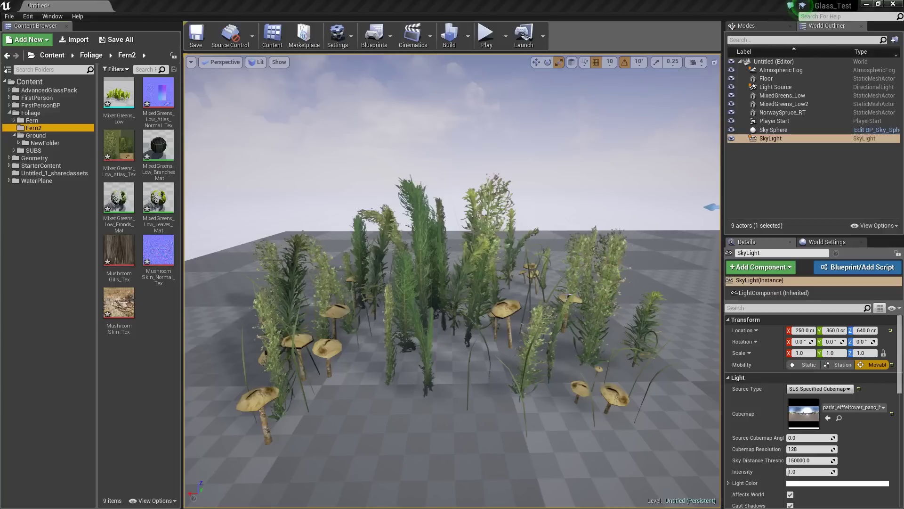
pyautogui.rightClick(113, 90)
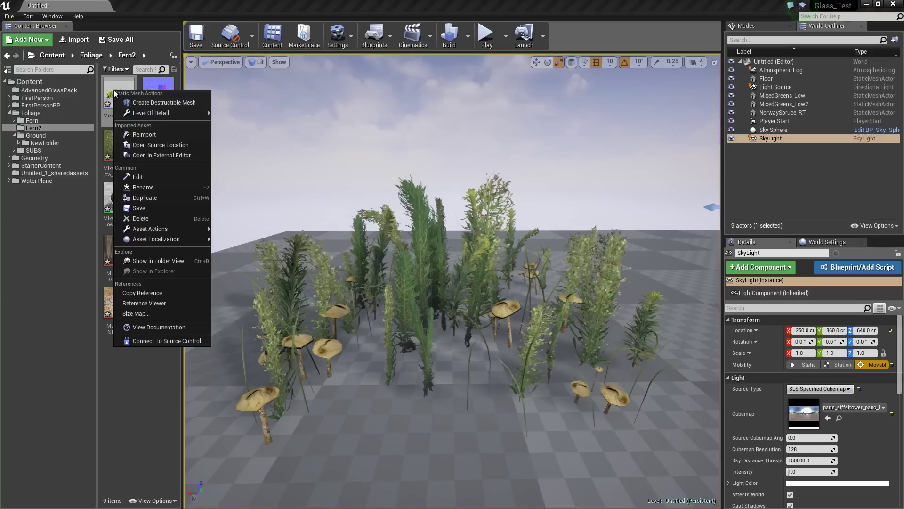
pyautogui.moveTo(146, 109)
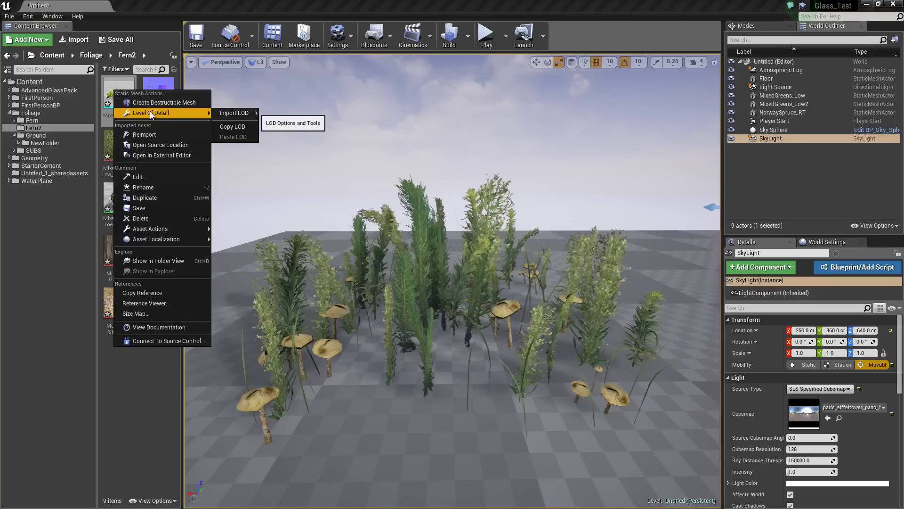
pyautogui.moveTo(227, 111)
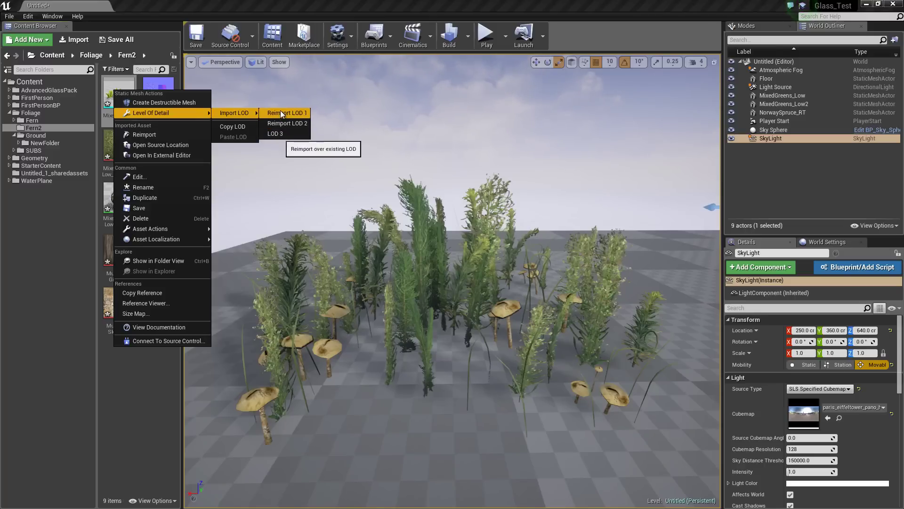
# Review MixedGreens_Low's LOD1 (912 triangles) and LOD2 (182 triangles) in the Static Mesh Editor, then close it
pyautogui.doubleClick(114, 85)
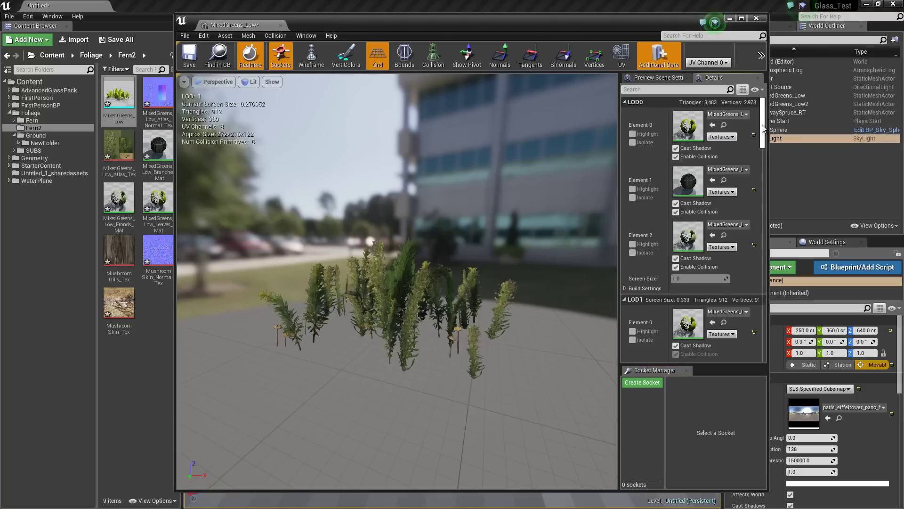
pyautogui.scroll(-2, 763, 128)
pyautogui.scroll(2, 761, 125)
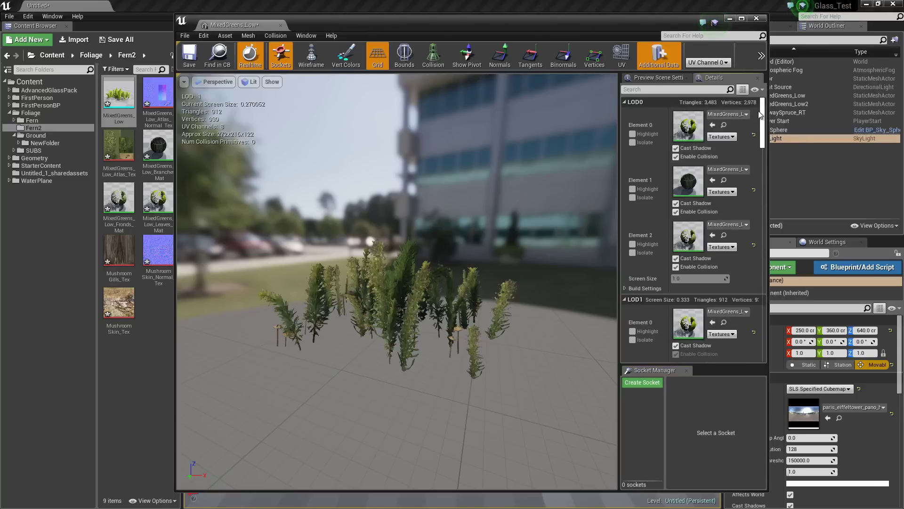
pyautogui.click(777, 138)
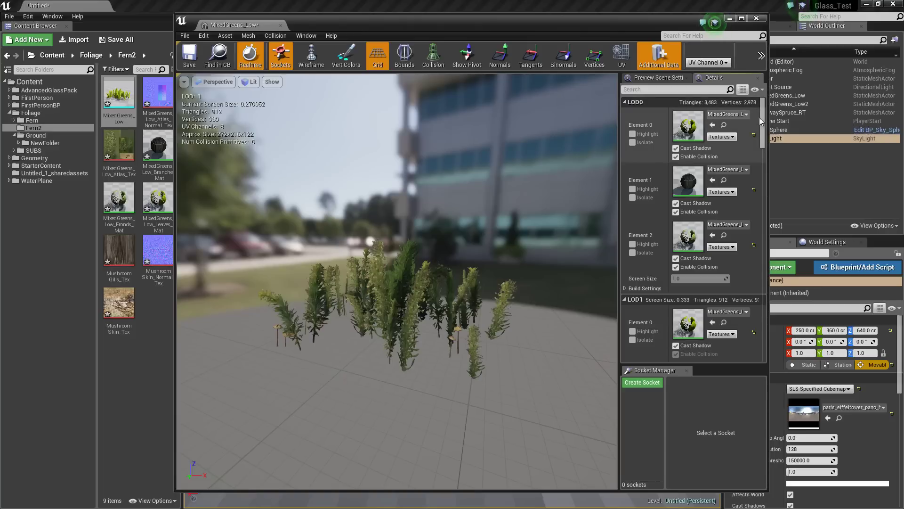
pyautogui.moveTo(761, 122); pyautogui.dragTo(767, 157)
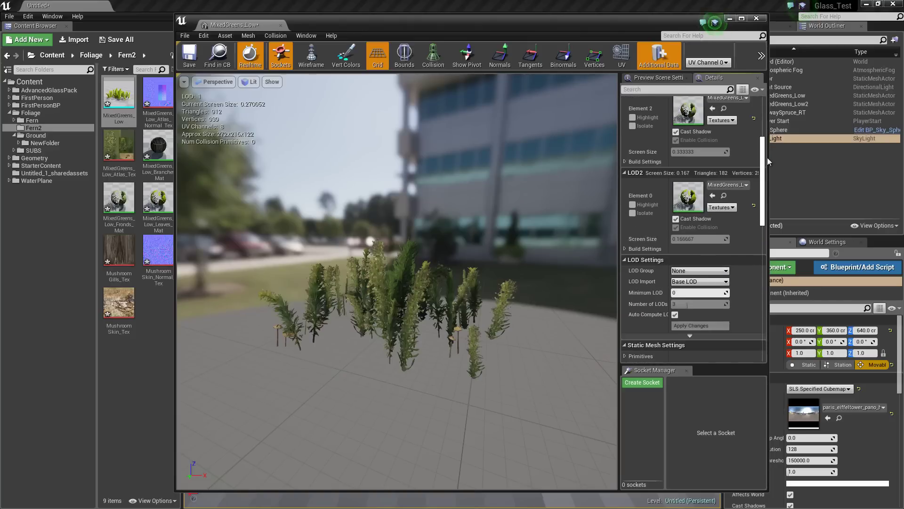
pyautogui.scroll(1, 769, 156)
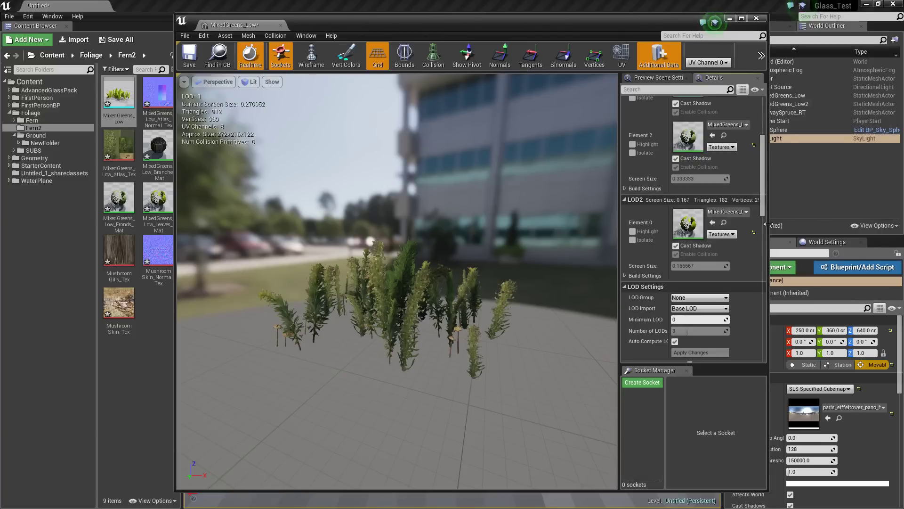
pyautogui.moveTo(767, 225); pyautogui.dragTo(824, 219)
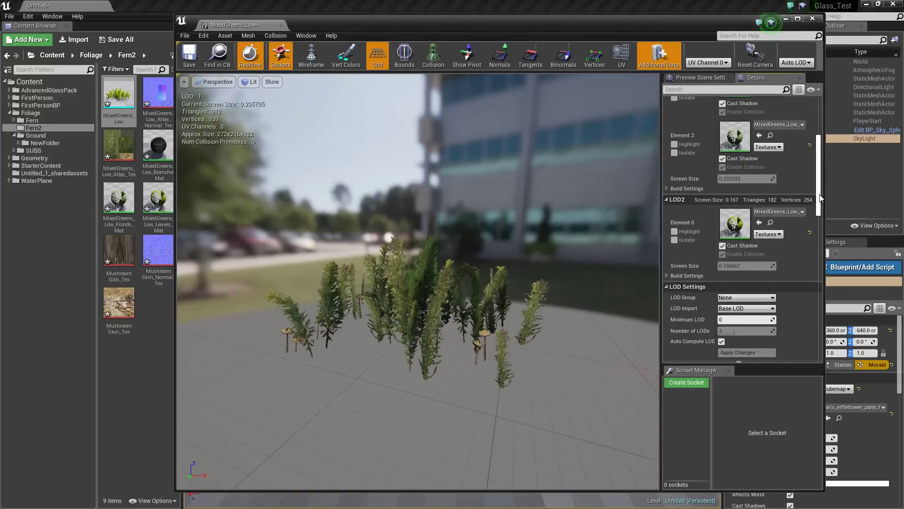
pyautogui.moveTo(820, 198); pyautogui.dragTo(820, 174)
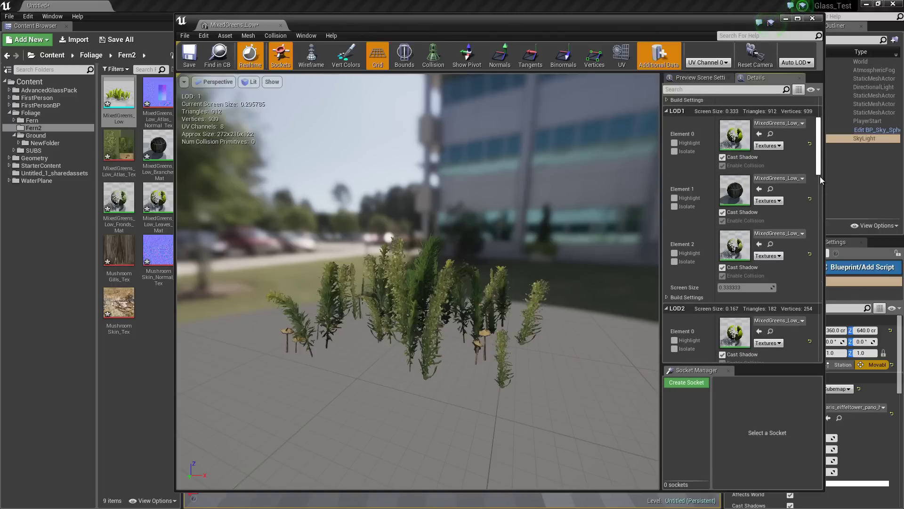
pyautogui.click(811, 19)
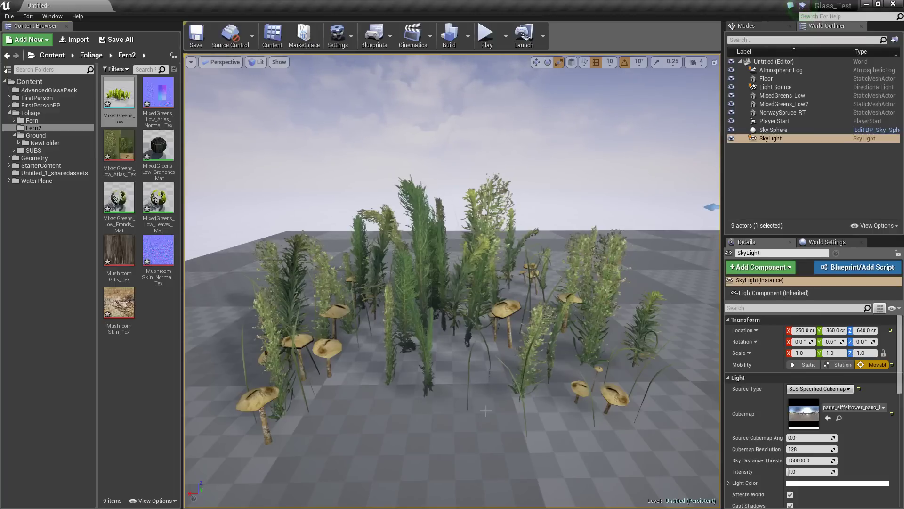
# Dolly the level view in close to the fern-and-mushroom foliage clump on the floor
pyautogui.scroll(-10, 486, 411)
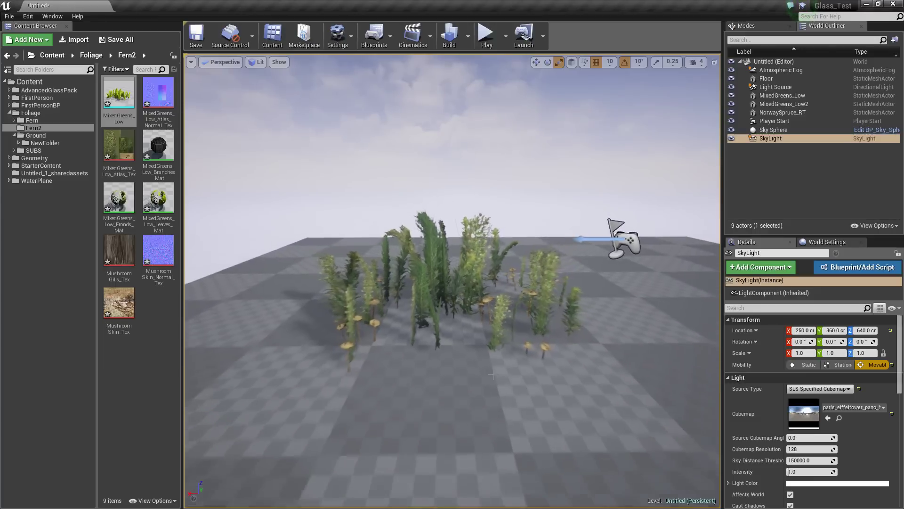
pyautogui.scroll(-8, 491, 373)
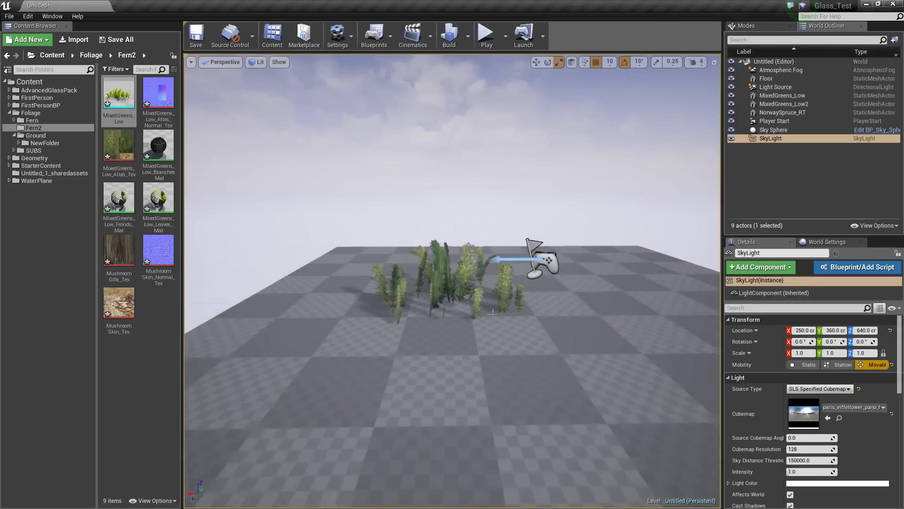
pyautogui.scroll(-4, 493, 311)
pyautogui.scroll(12, 510, 168)
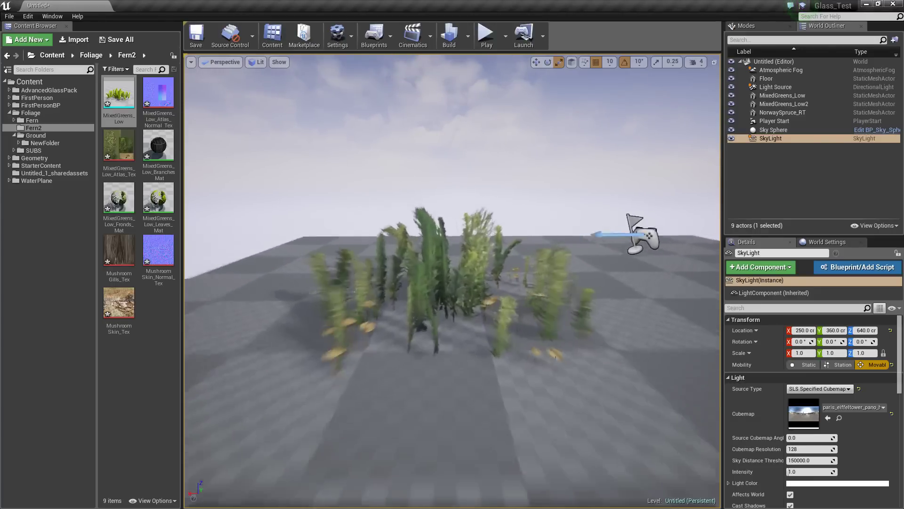
pyautogui.scroll(-10, 530, 204)
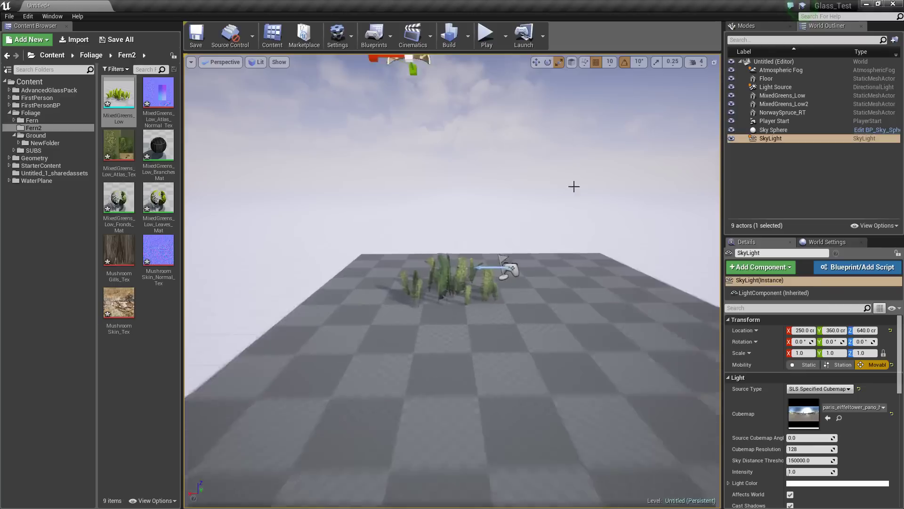
pyautogui.scroll(8, 579, 216)
pyautogui.scroll(-10, 707, 148)
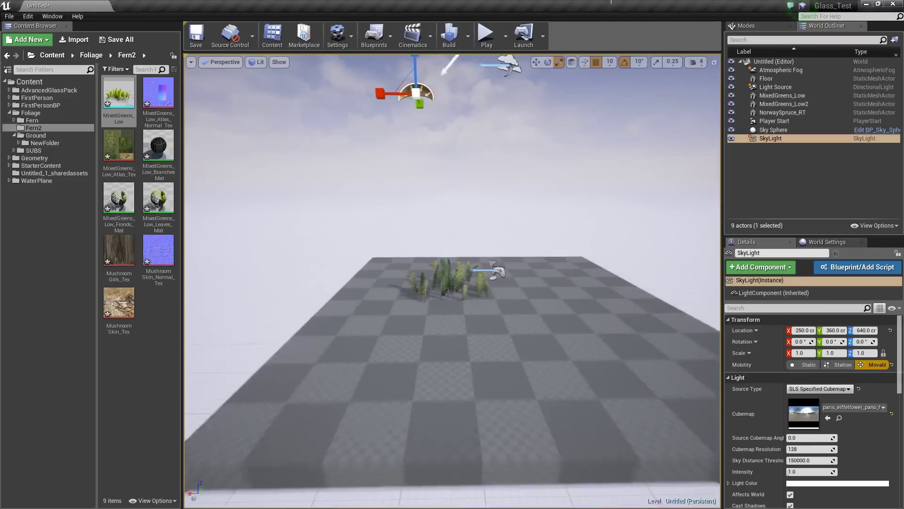
pyautogui.scroll(10, 670, 177)
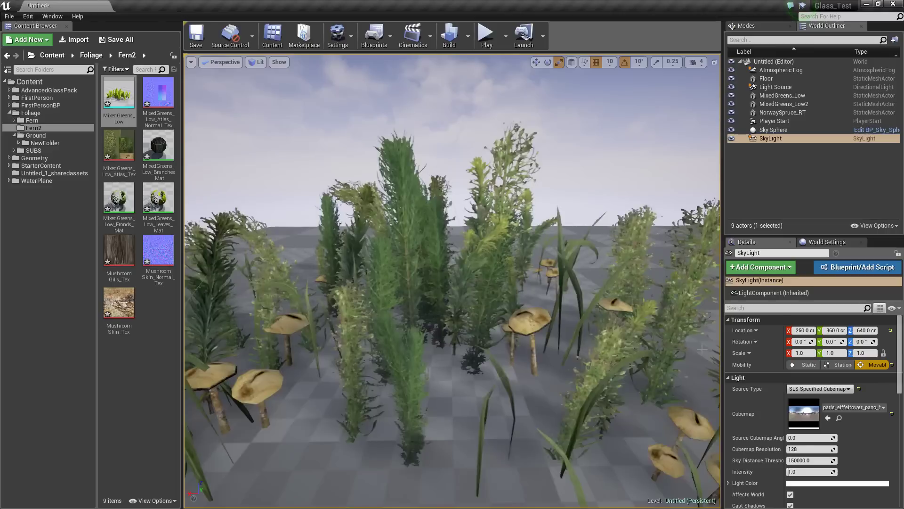
pyautogui.scroll(-8, 703, 347)
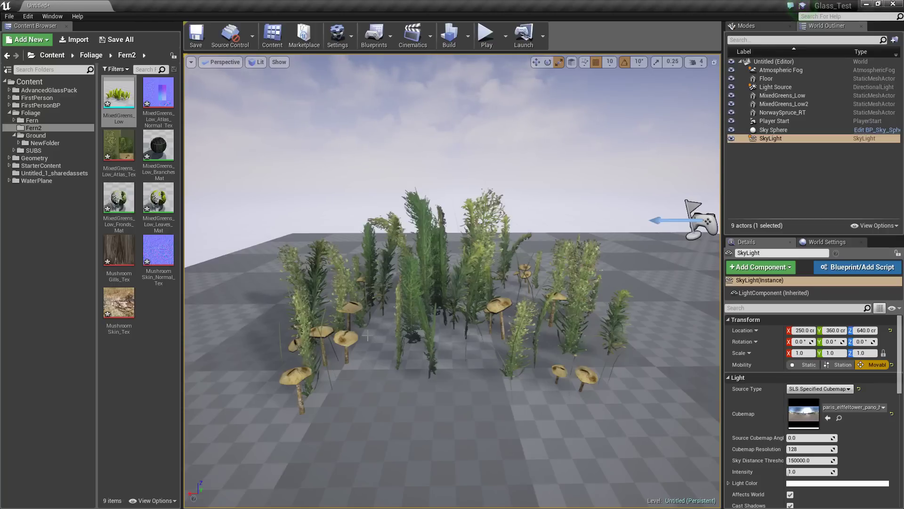
pyautogui.scroll(-8, 617, 419)
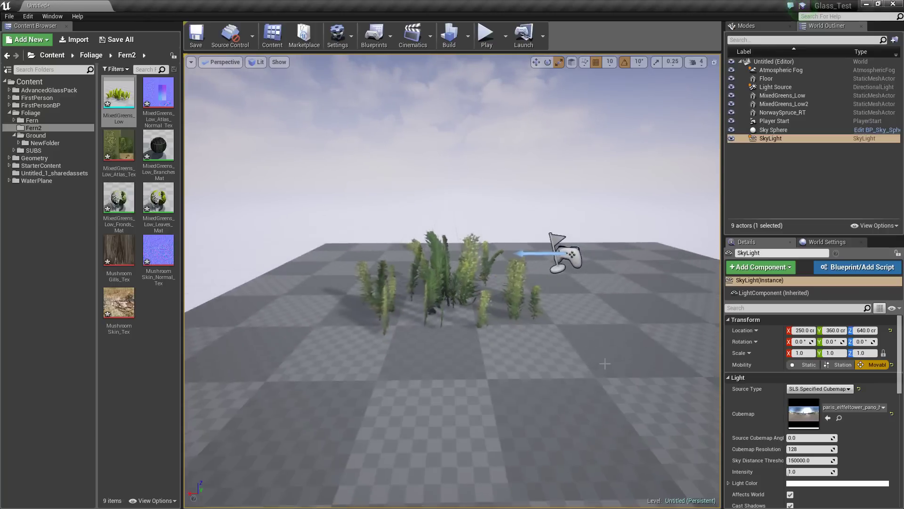
pyautogui.scroll(5, 614, 386)
pyautogui.scroll(6, 614, 386)
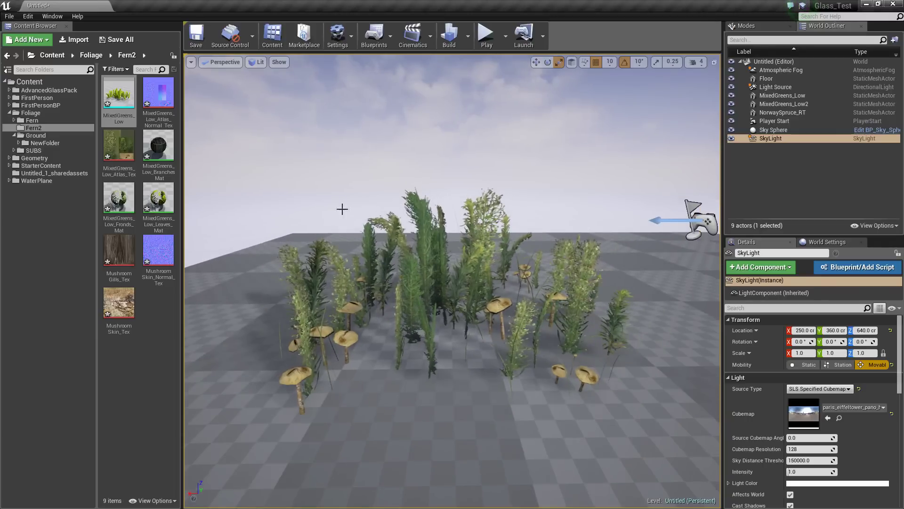
pyautogui.scroll(-10, 574, 429)
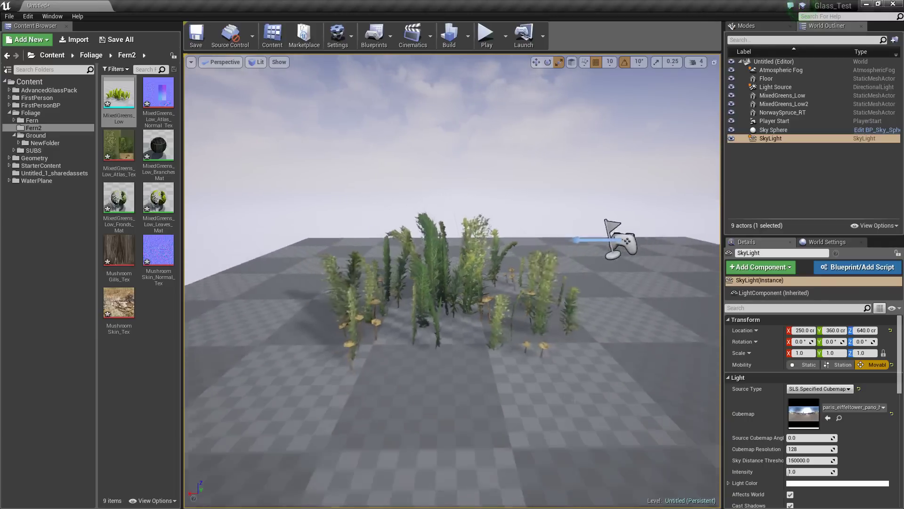
pyautogui.scroll(2, 581, 246)
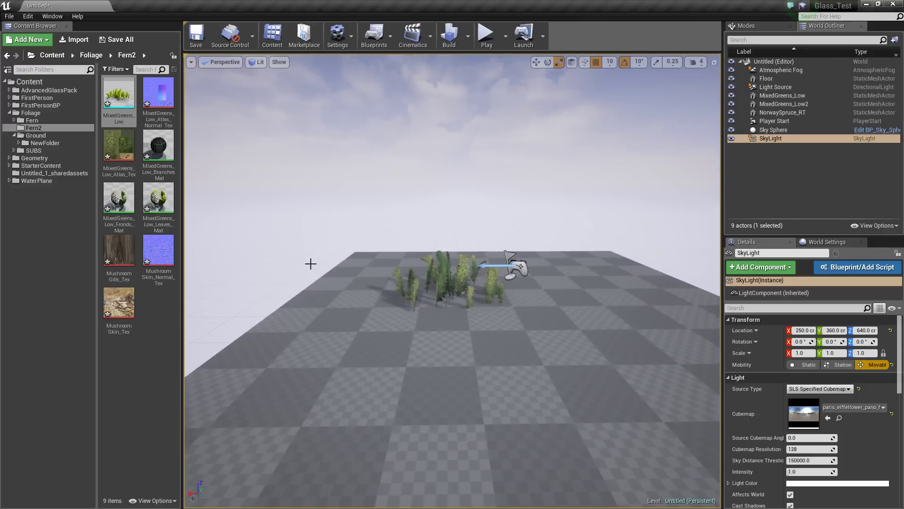
pyautogui.scroll(6, 653, 430)
pyautogui.scroll(-7, 653, 429)
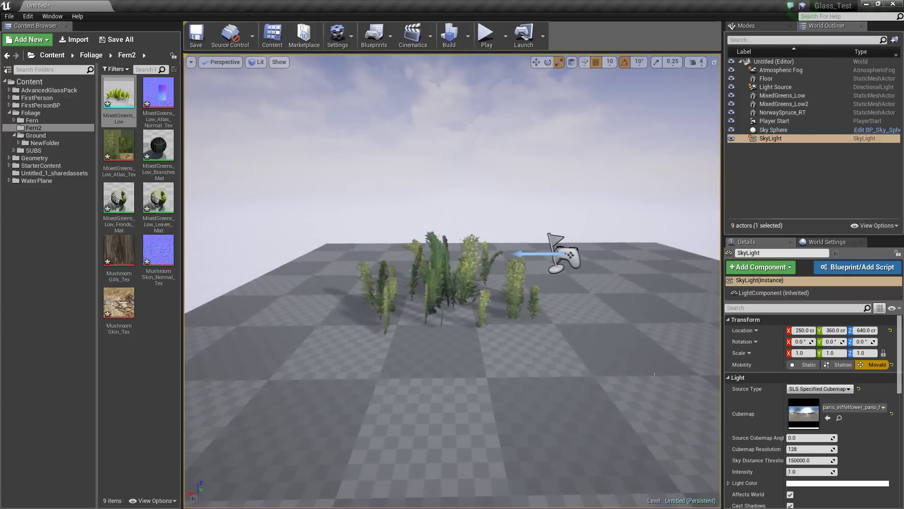
pyautogui.scroll(5, 648, 367)
pyautogui.scroll(-3, 657, 388)
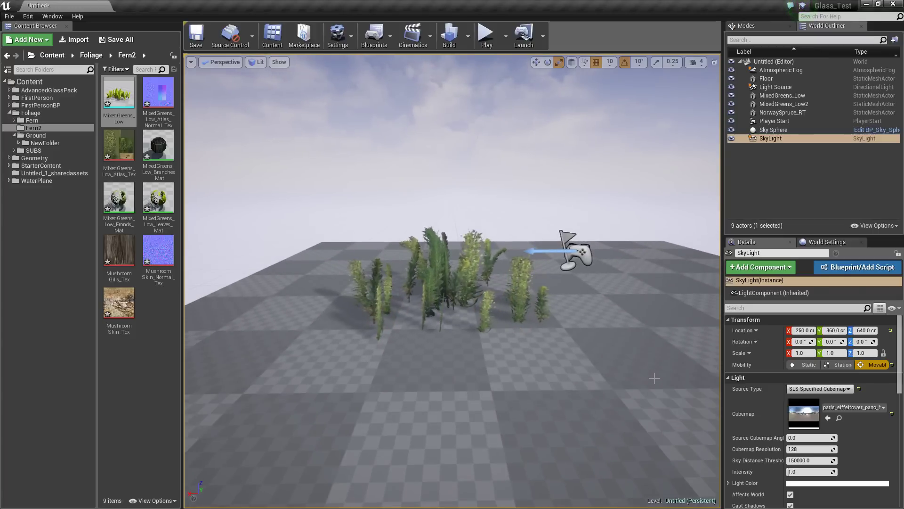
pyautogui.scroll(3, 654, 381)
pyautogui.scroll(-2, 655, 390)
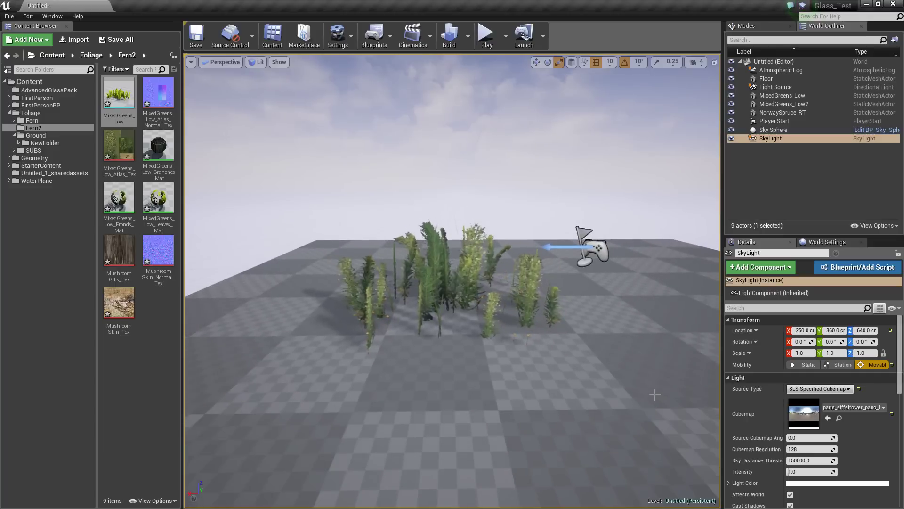
pyautogui.moveTo(654, 392); pyautogui.dragTo(649, 392, button='right')
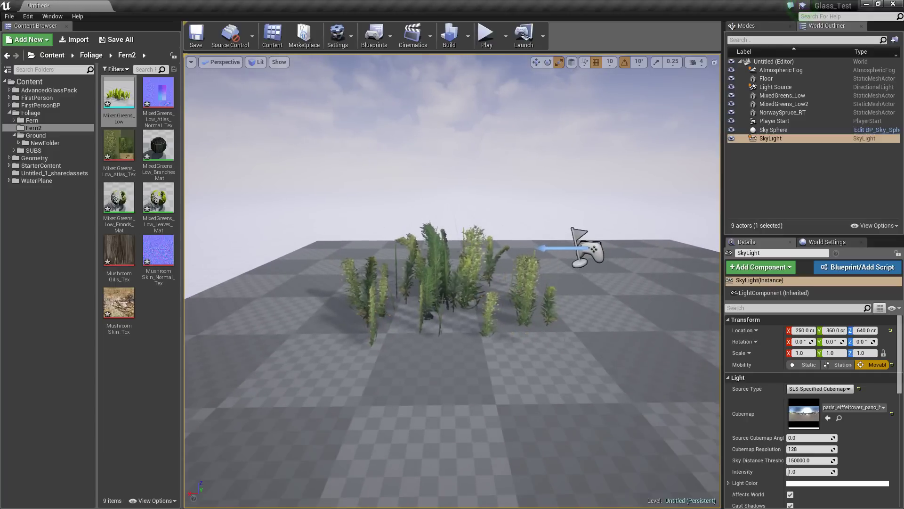
pyautogui.scroll(6, 595, 358)
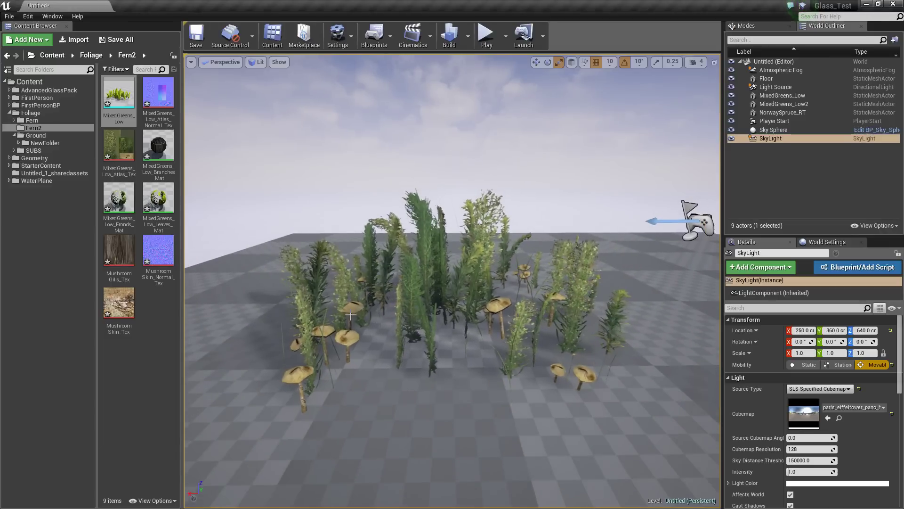
# Open MixedGreens_Low and zoom its preview in and out to see LOD 0, 1 and 2 switch
pyautogui.doubleClick(124, 89)
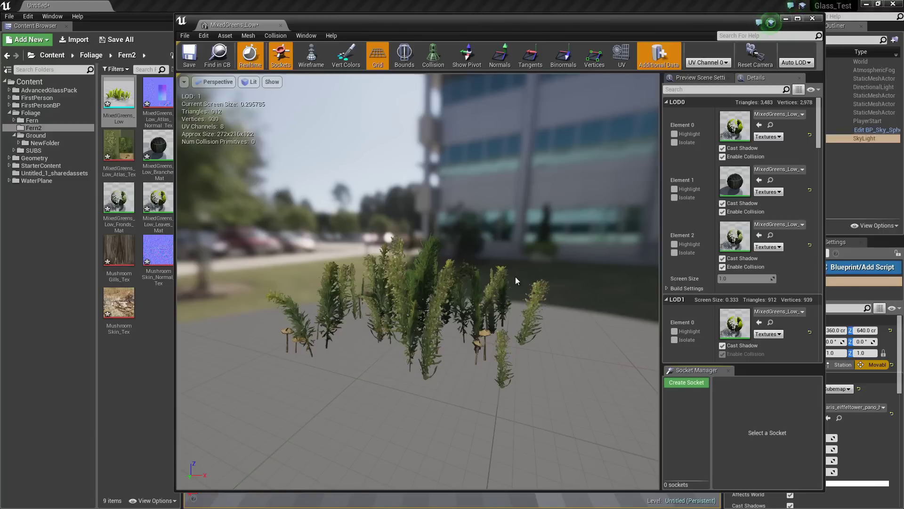
pyautogui.scroll(5, 518, 276)
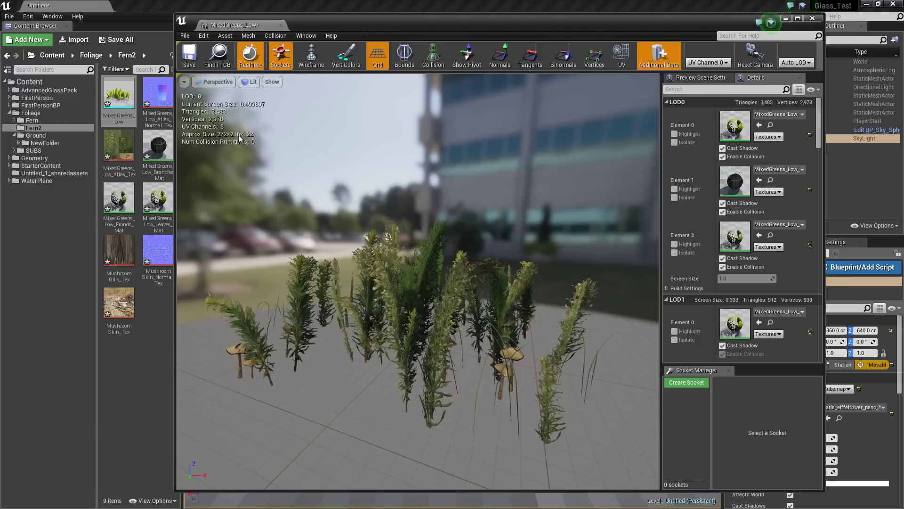
pyautogui.scroll(2, 406, 278)
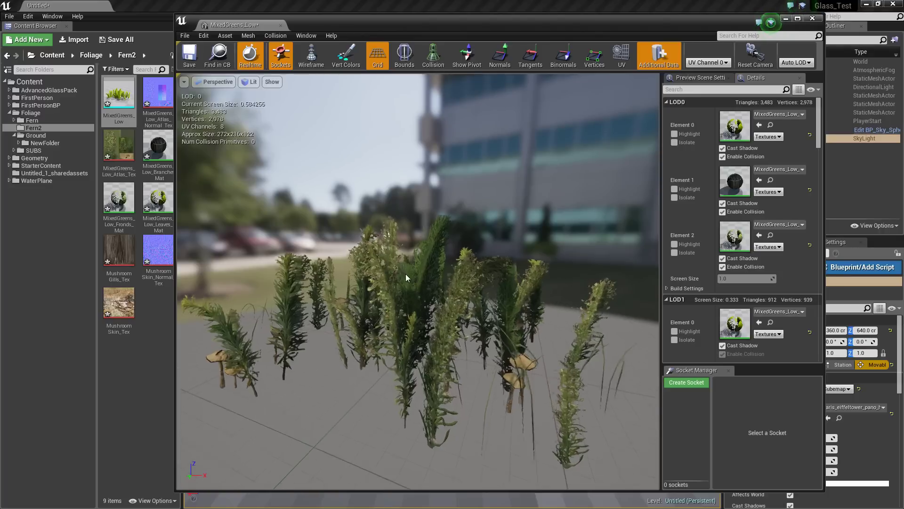
pyautogui.scroll(-1, 408, 267)
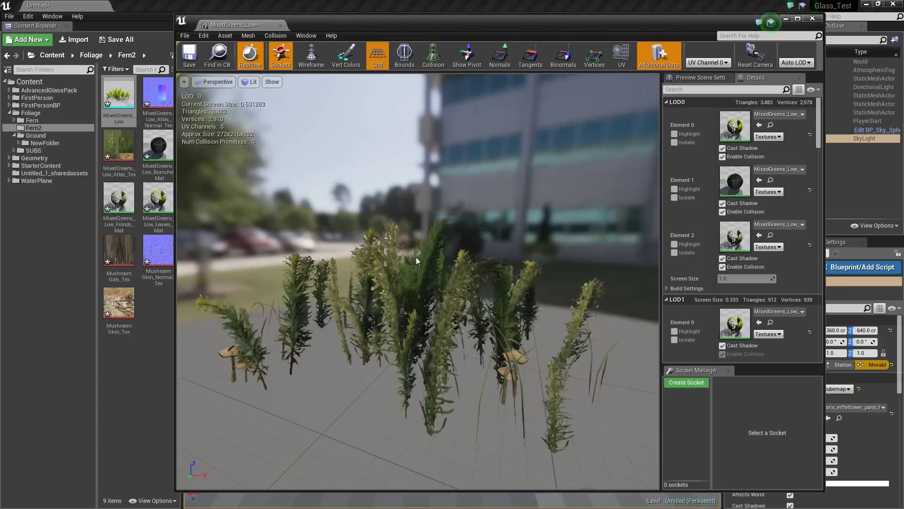
pyautogui.scroll(-3, 417, 262)
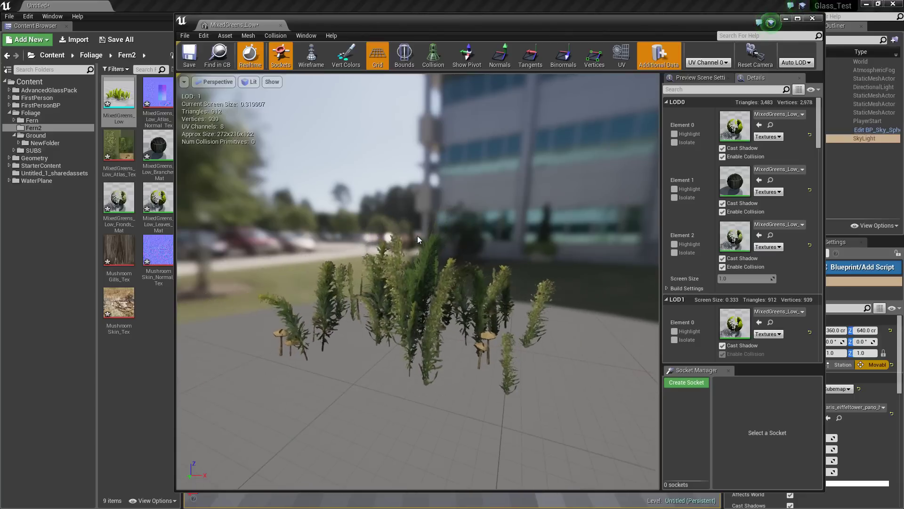
pyautogui.scroll(-2, 417, 235)
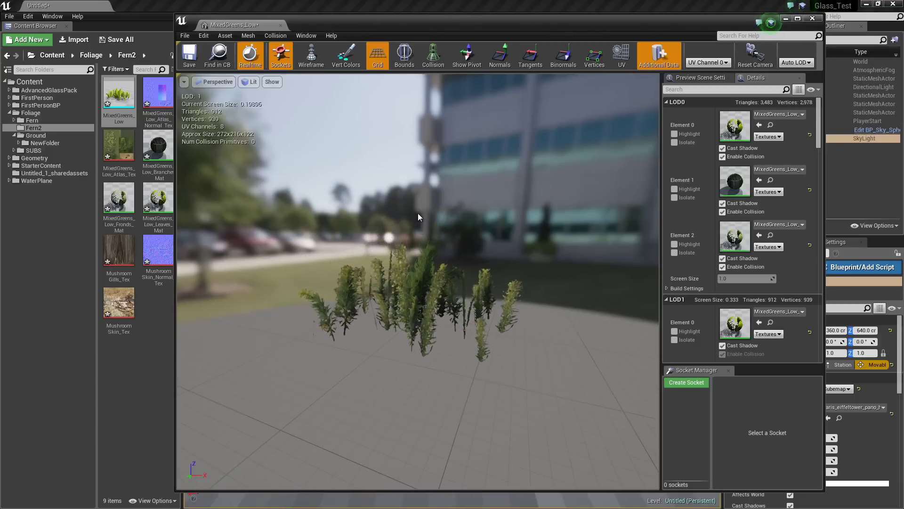
pyautogui.scroll(-3, 417, 211)
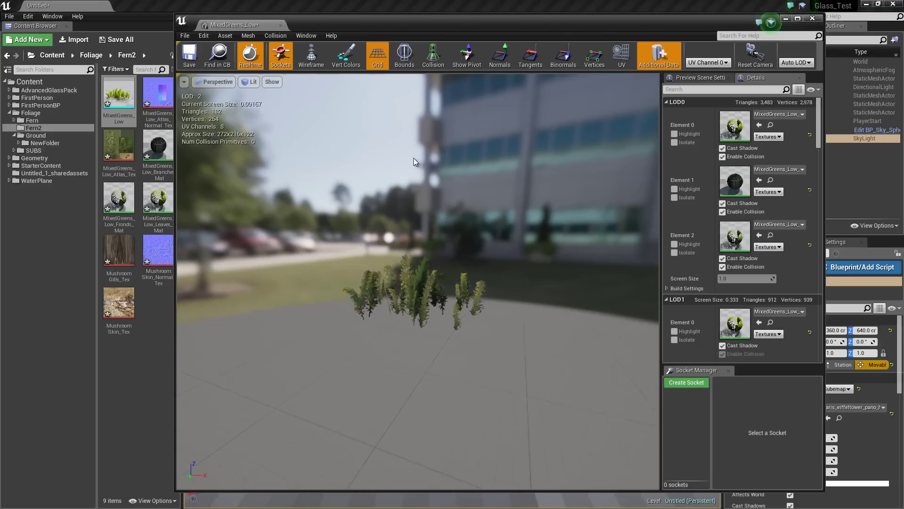
pyautogui.scroll(-2, 414, 161)
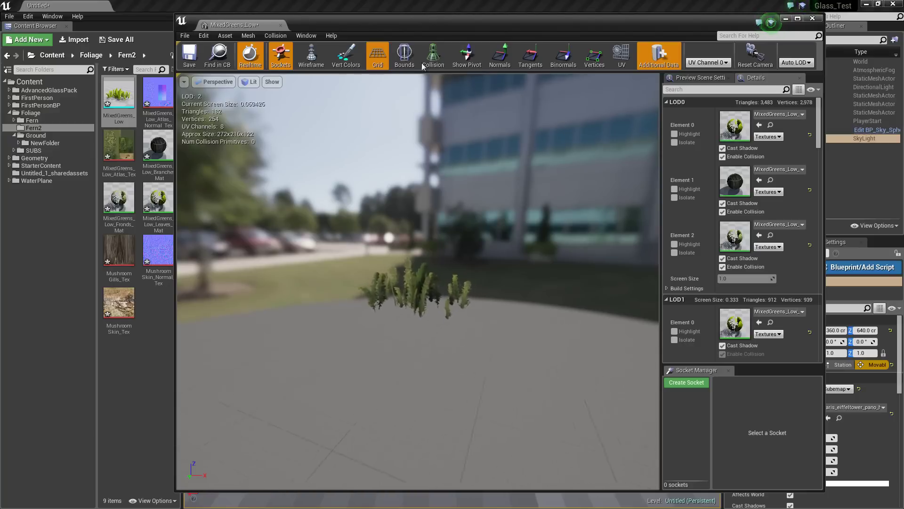
pyautogui.scroll(8, 558, 334)
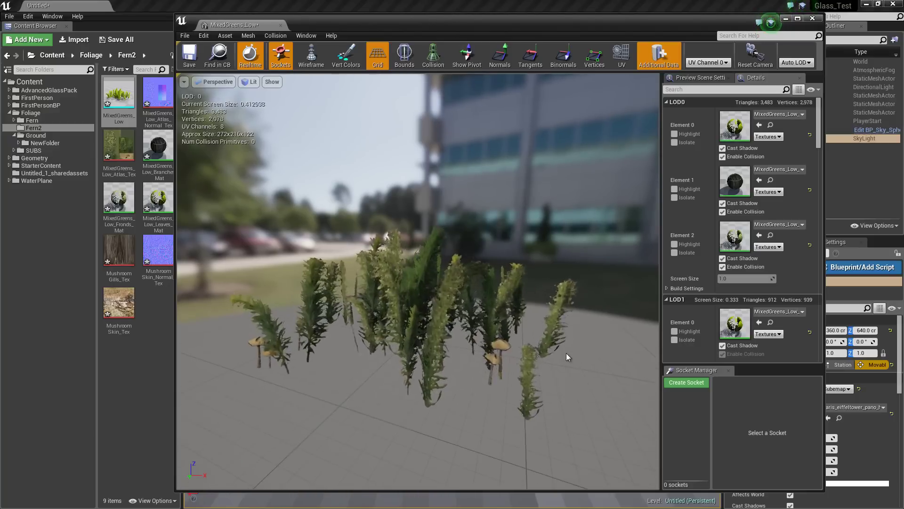
pyautogui.scroll(3, 568, 351)
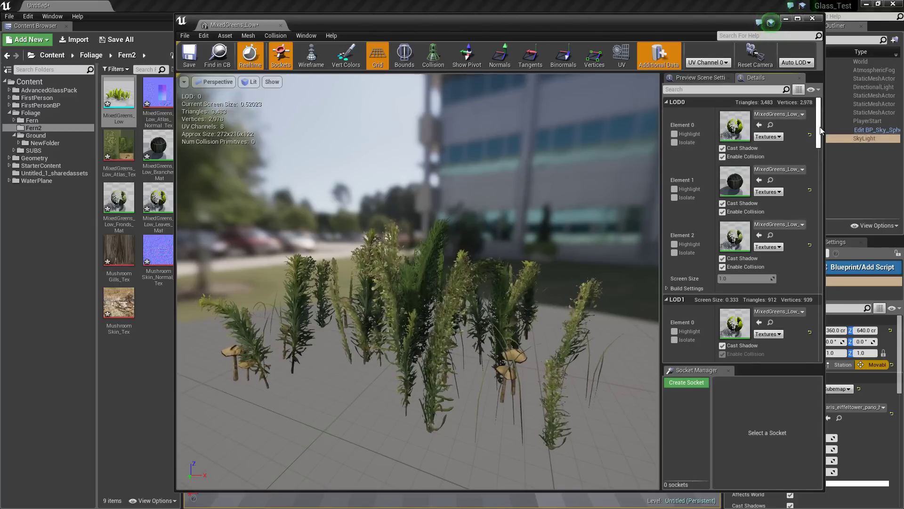
pyautogui.scroll(-3, 822, 128)
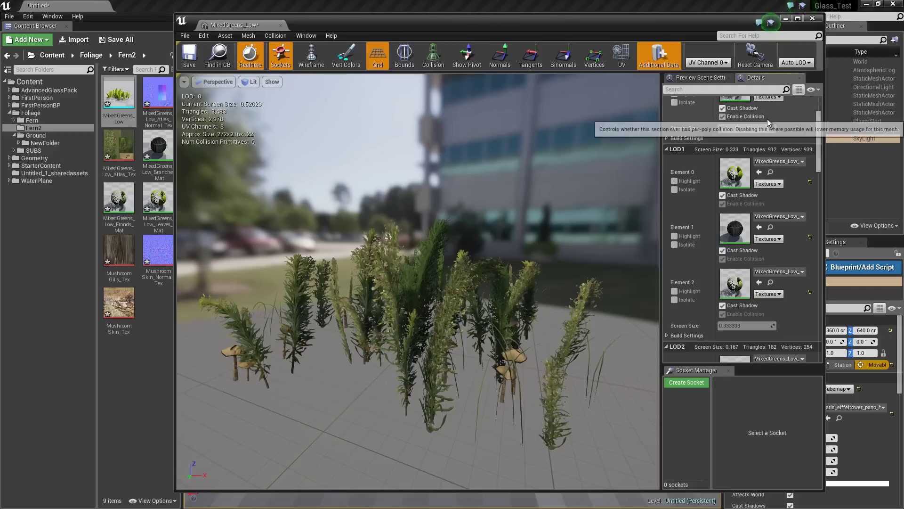
pyautogui.scroll(2, 767, 123)
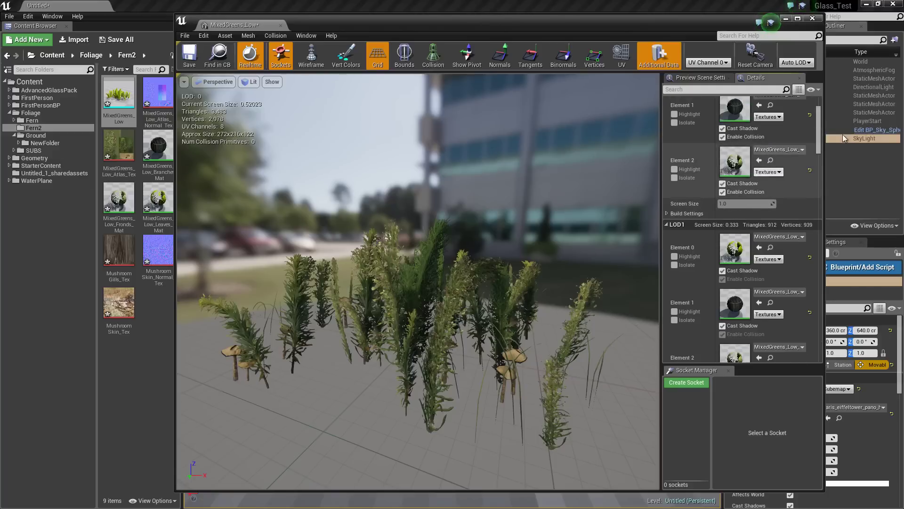
# Uncheck Auto Compute LOD Distances, then zoom out until the preview drops to LOD 1 (912 triangles)
pyautogui.moveTo(818, 145); pyautogui.dragTo(822, 178)
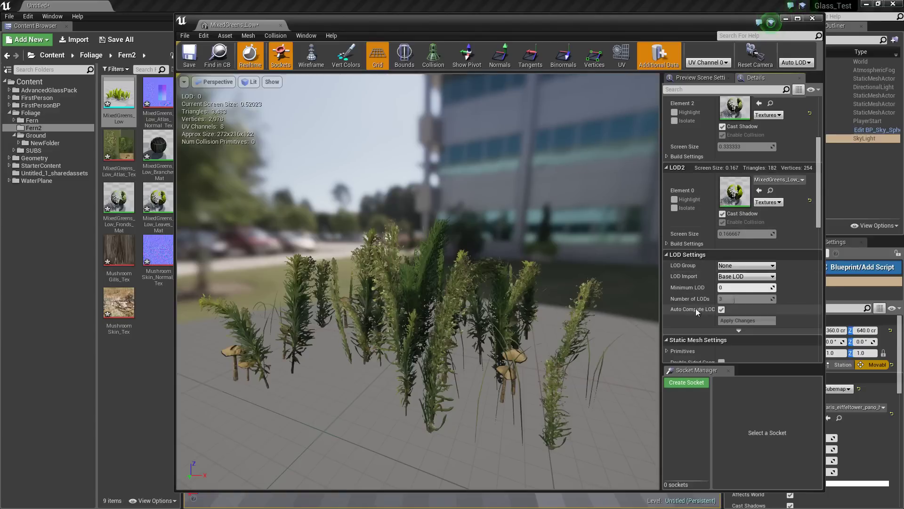
pyautogui.click(721, 309)
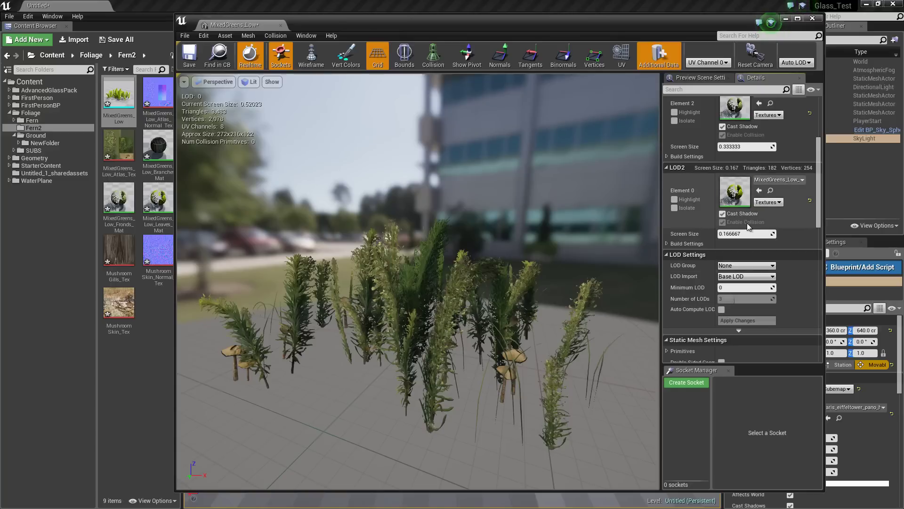
pyautogui.scroll(5, 821, 174)
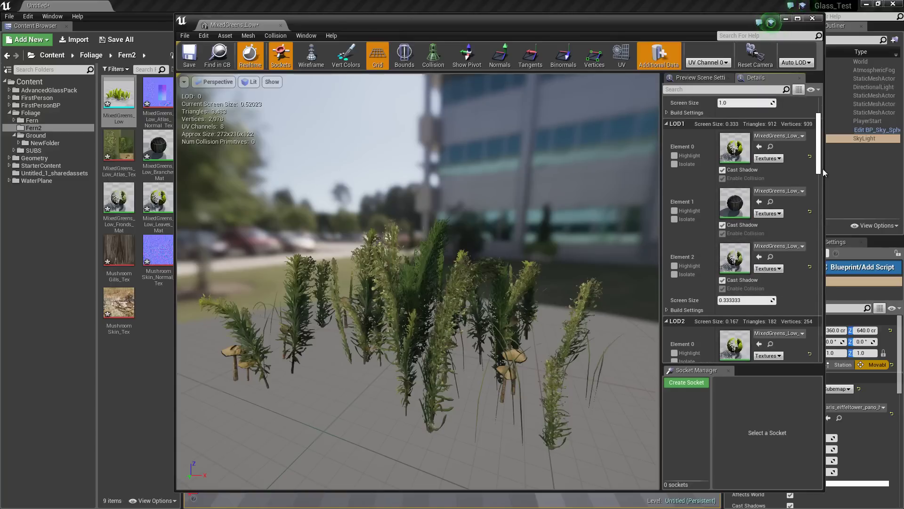
pyautogui.scroll(4, 823, 170)
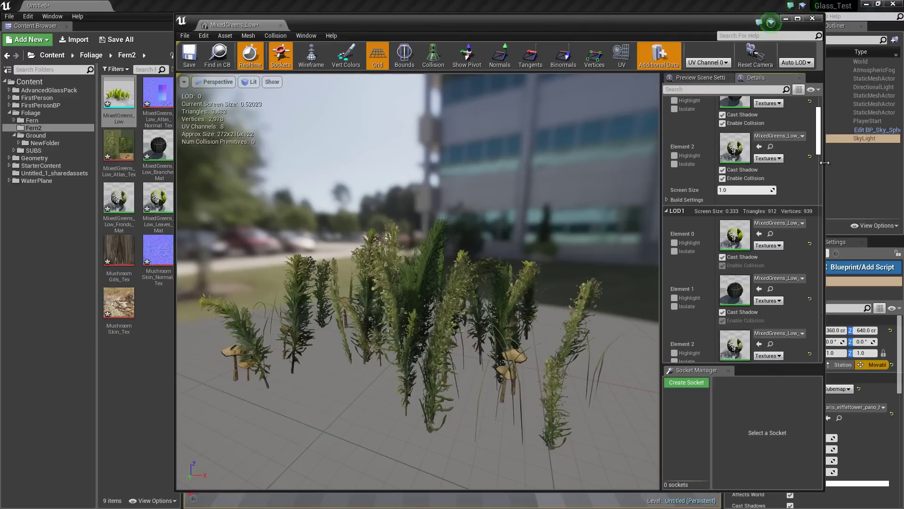
pyautogui.scroll(-4, 824, 165)
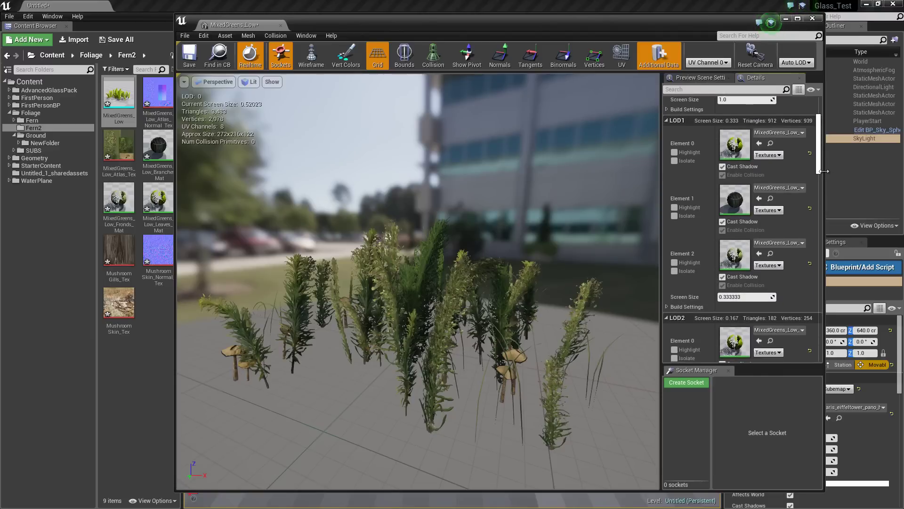
pyautogui.scroll(-5, 823, 171)
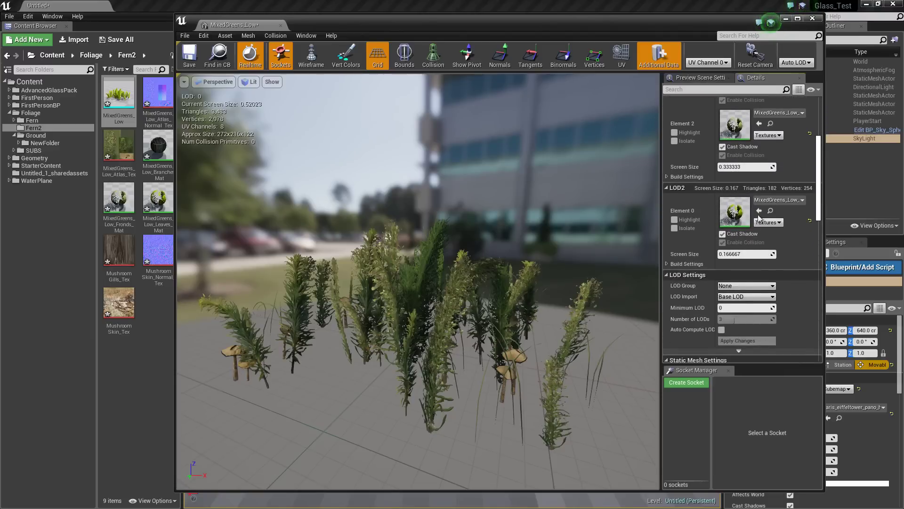
pyautogui.scroll(-5, 415, 341)
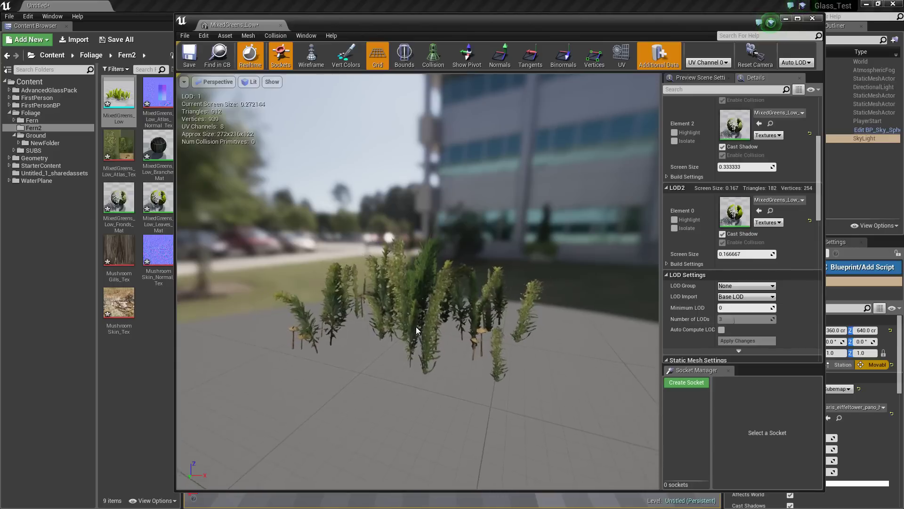
pyautogui.scroll(-3, 416, 326)
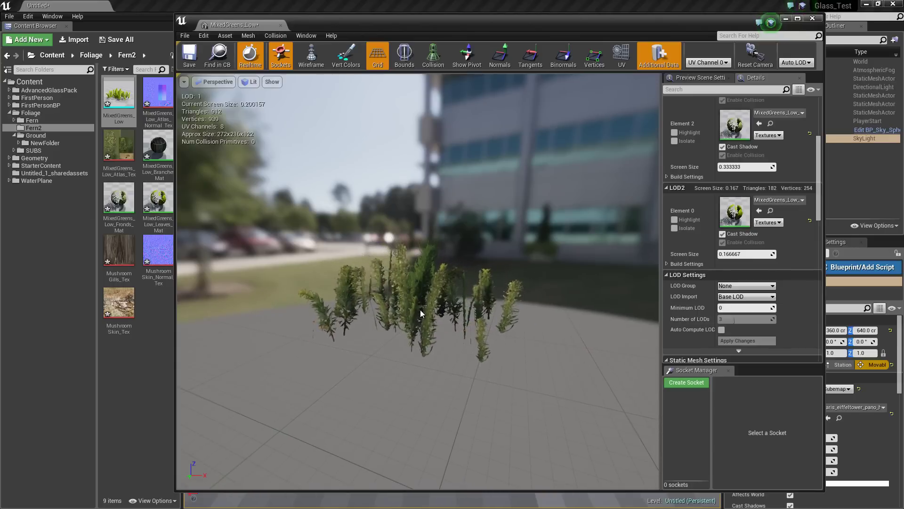
pyautogui.scroll(-1, 421, 312)
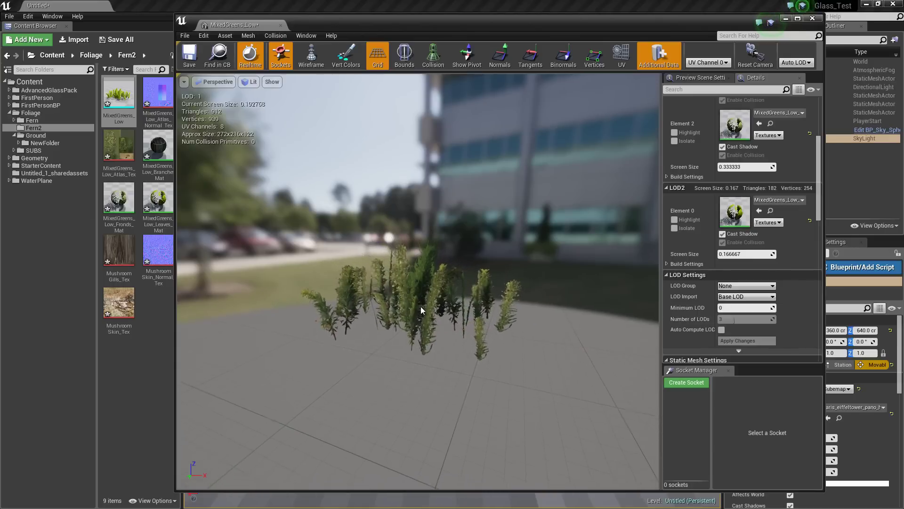
# Set the LOD1 screen size to 0.1 and lower the LOD2 screen size to 0
pyautogui.click(730, 167)
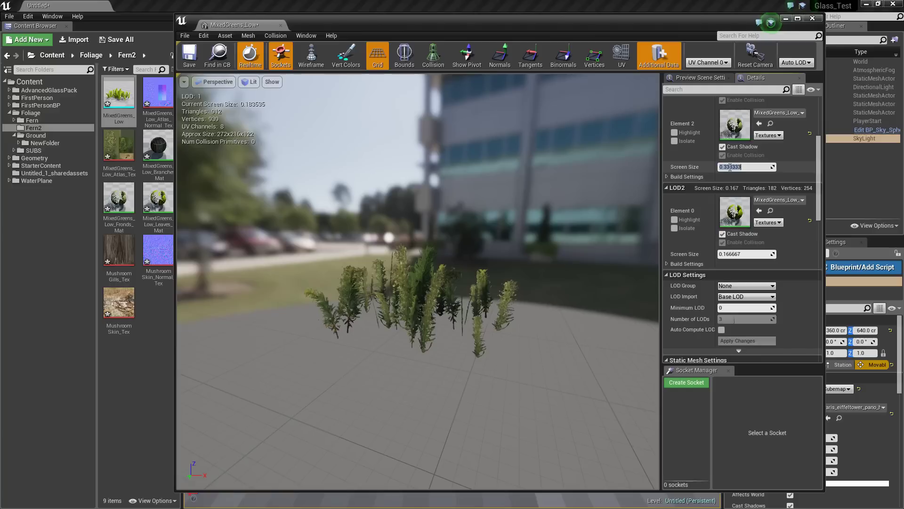
pyautogui.write('0.50.1')
pyautogui.press('Return')
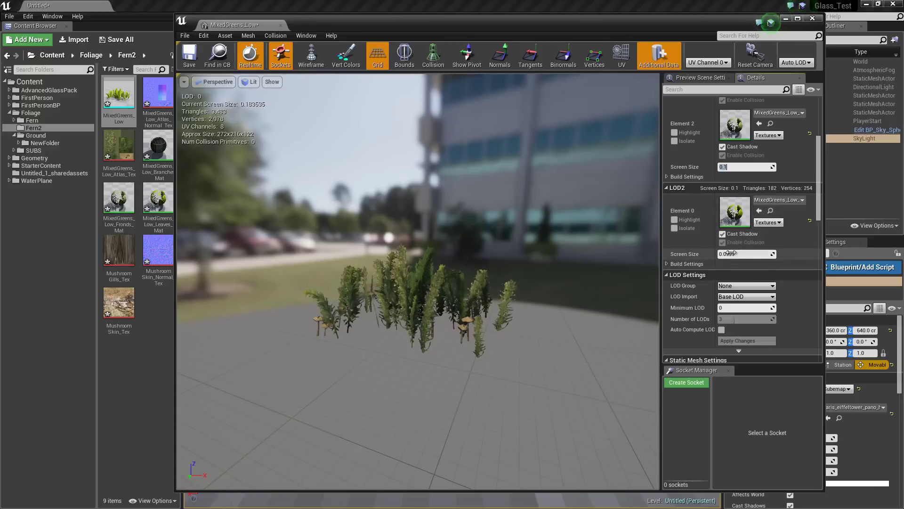
pyautogui.moveTo(730, 253); pyautogui.dragTo(692, 255)
# Zoom the preview in and out to watch the mesh switch between LOD 0 and LOD 1
pyautogui.scroll(-10, 472, 372)
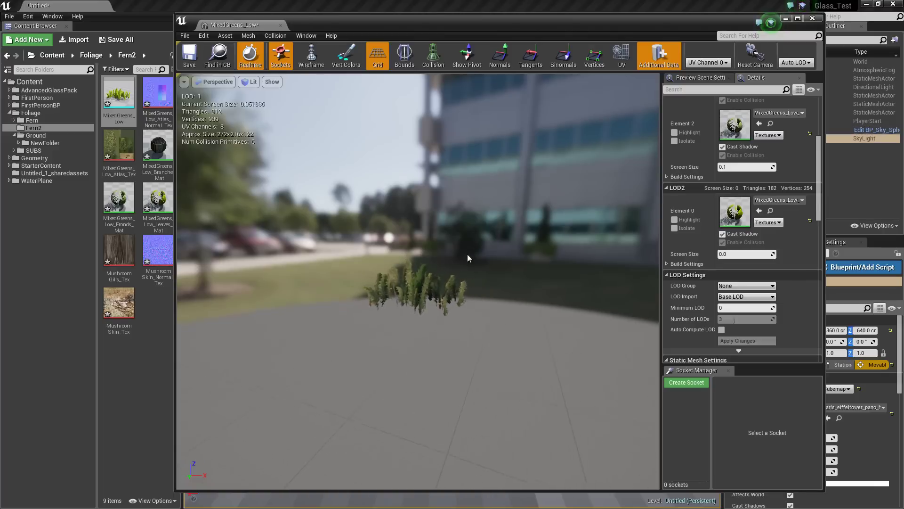
pyautogui.scroll(6, 515, 317)
pyautogui.scroll(2, 617, 409)
pyautogui.scroll(-4, 618, 398)
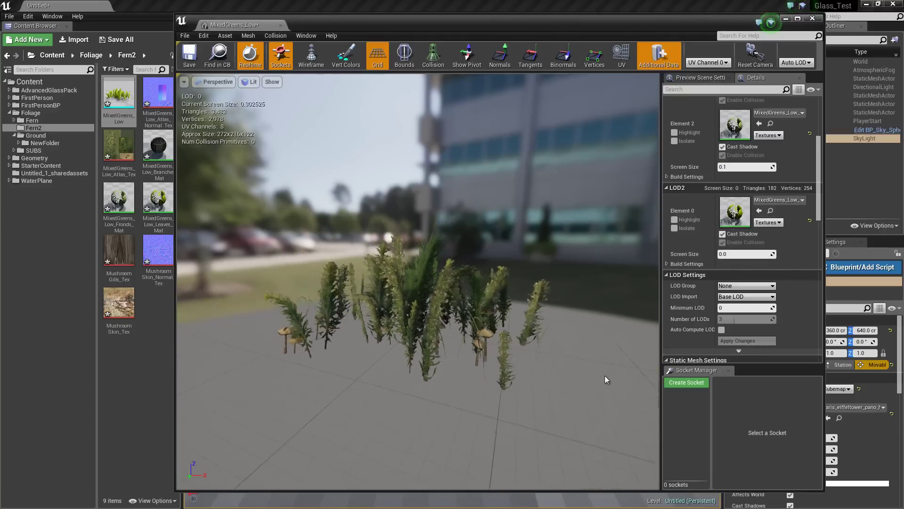
pyautogui.scroll(-5, 593, 357)
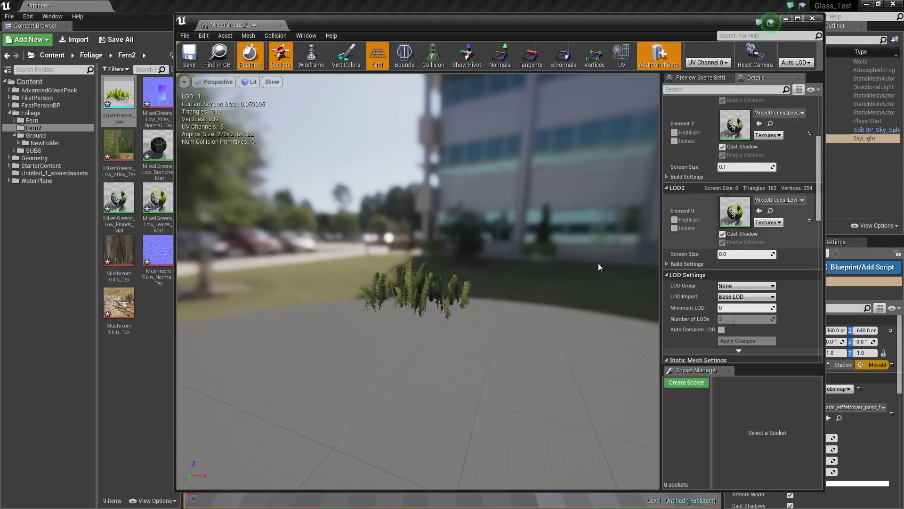
pyautogui.scroll(6, 490, 351)
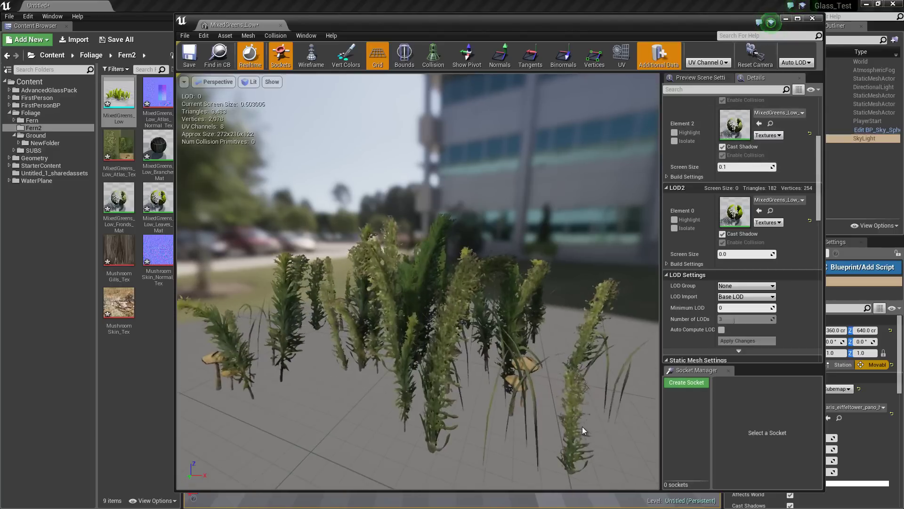
# Dolly the preview camera out to LOD 1 and back in to LOD 0 at about 0.33 screen size
pyautogui.moveTo(557, 377); pyautogui.dragTo(647, 361, button='right')
pyautogui.scroll(3, 653, 383)
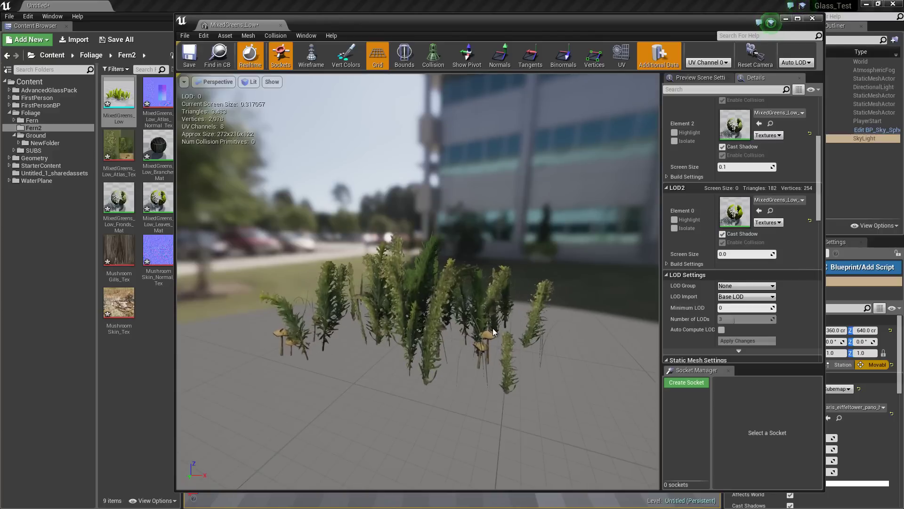
pyautogui.moveTo(518, 383); pyautogui.dragTo(671, 317, button='right')
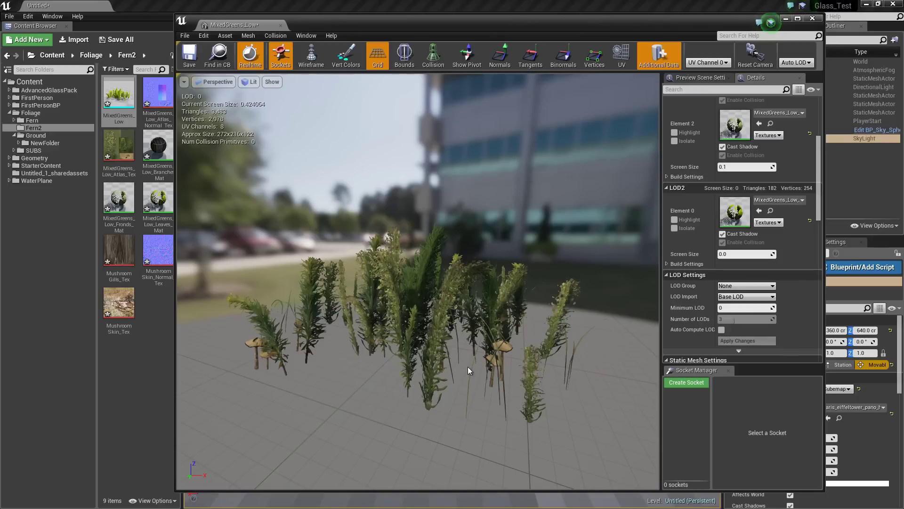
pyautogui.moveTo(468, 366); pyautogui.dragTo(381, 313, button='right')
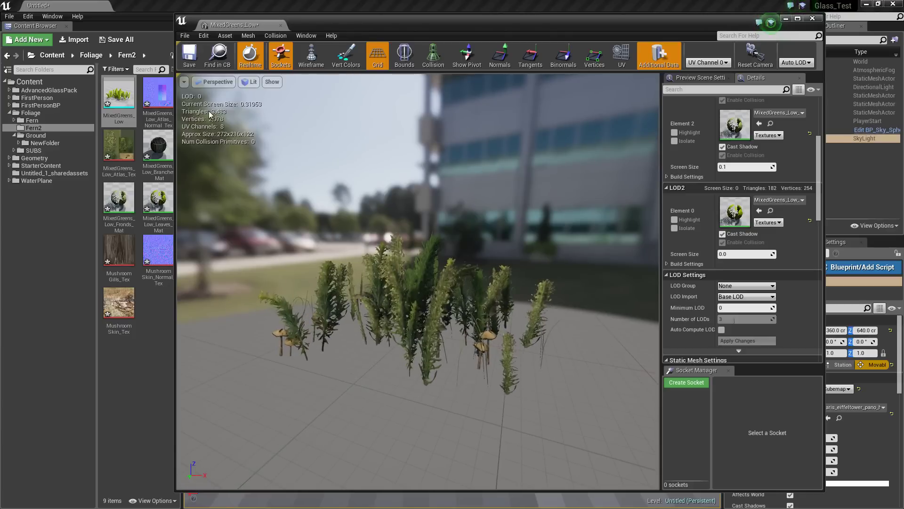
pyautogui.moveTo(459, 414); pyautogui.dragTo(488, 379, button='right')
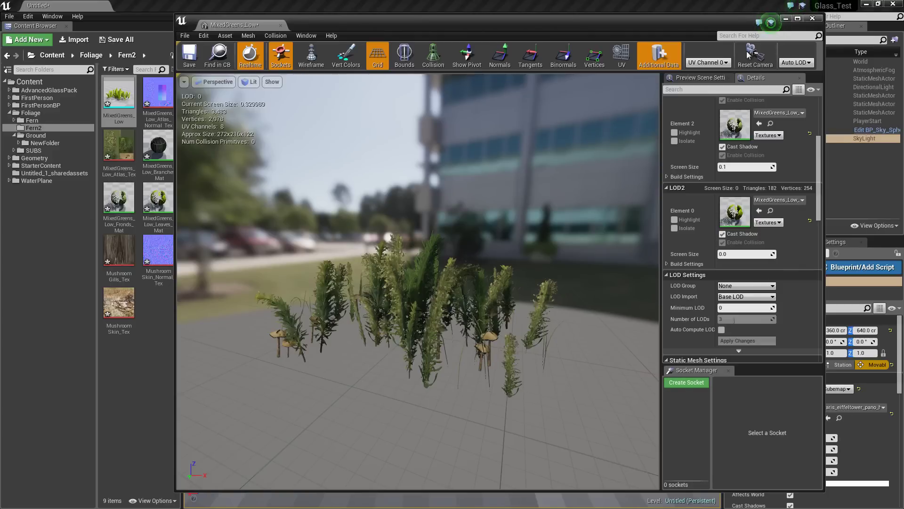
# Leave the preview's LOD dropdown on Auto LOD
pyautogui.click(801, 63)
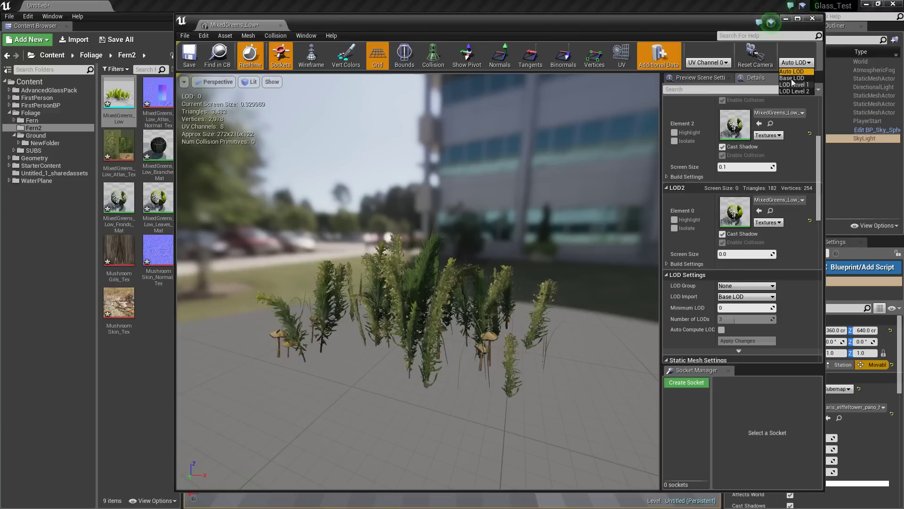
pyautogui.click(793, 72)
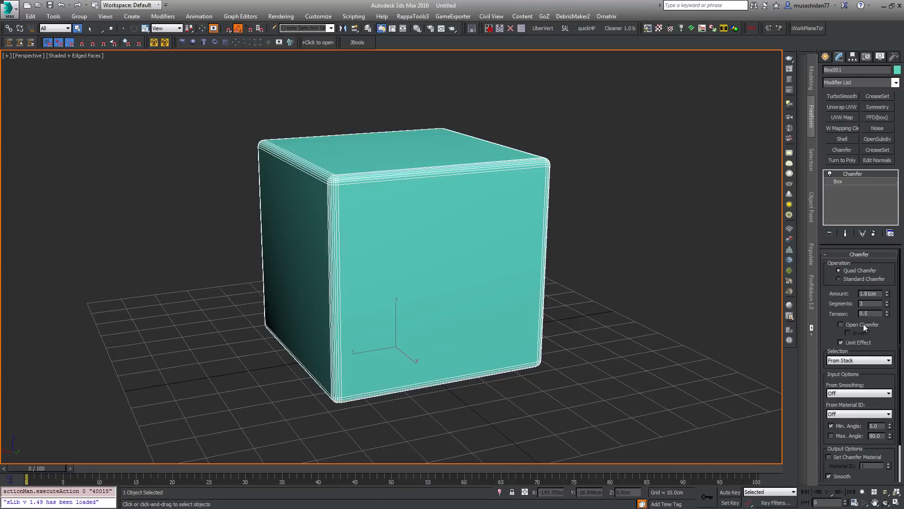
# Switch Box001's chamfer to Standard with 1 segment, then delete the Chamfer modifier entirely
pyautogui.click(839, 279)
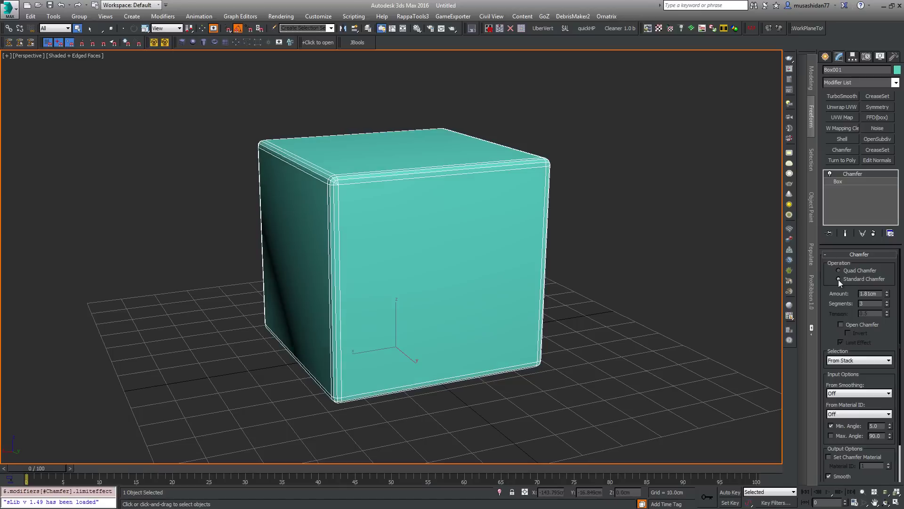
pyautogui.click(888, 305)
pyautogui.click(888, 306)
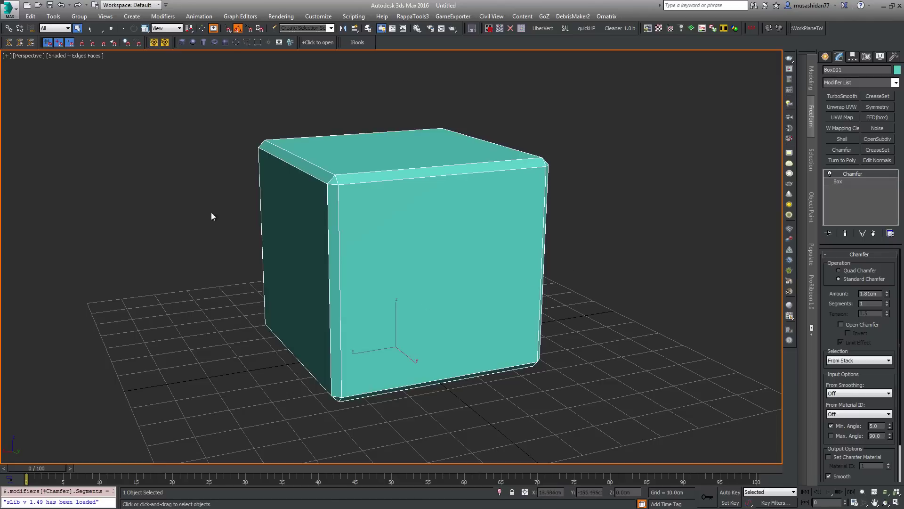
pyautogui.click(874, 233)
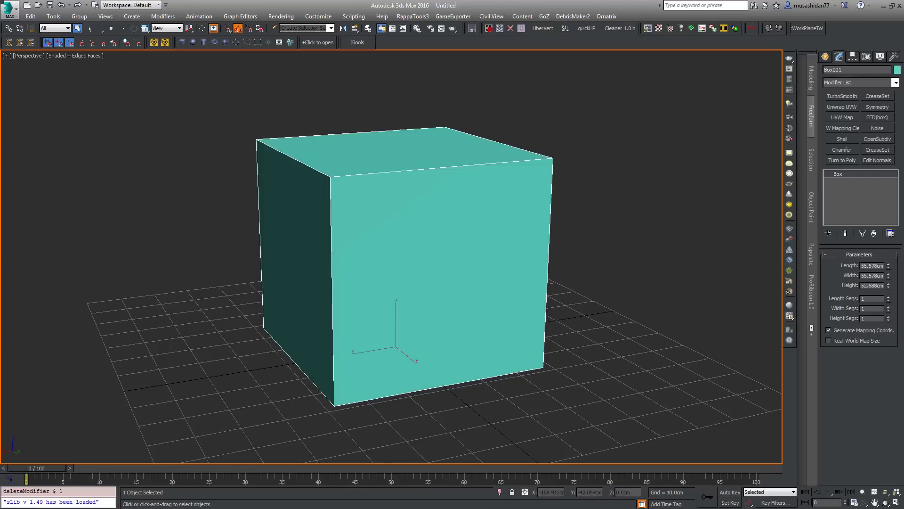
pyautogui.hotkey('alt', 'Tab')
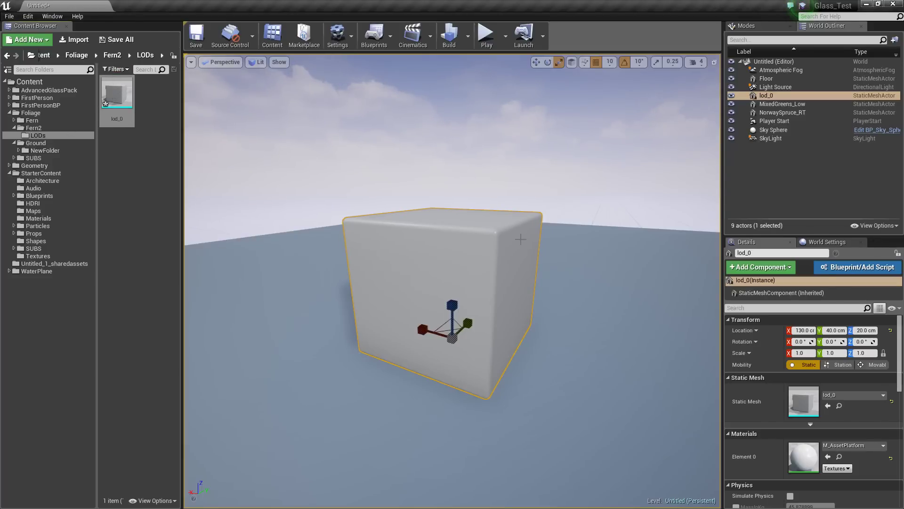
# Import lod1.FBX as LOD 1 of the lod_0 static mesh
pyautogui.rightClick(118, 92)
pyautogui.moveTo(144, 117)
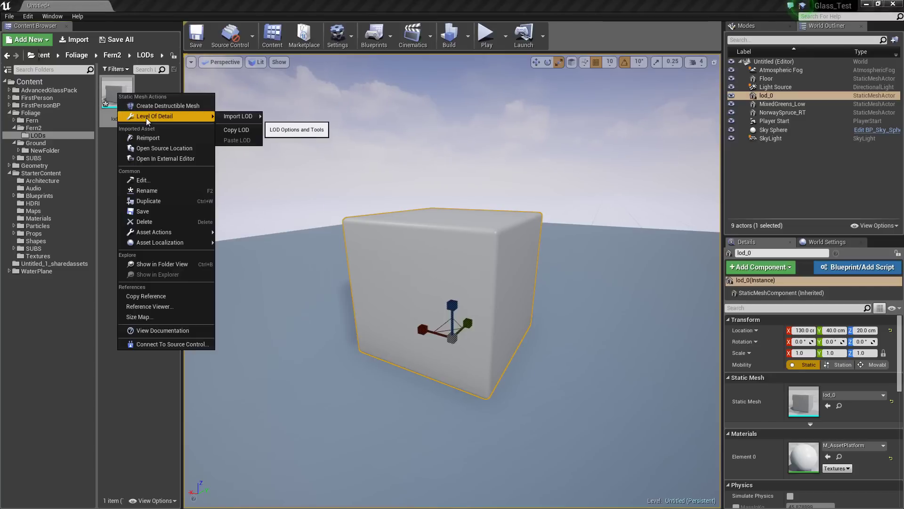
pyautogui.moveTo(242, 114)
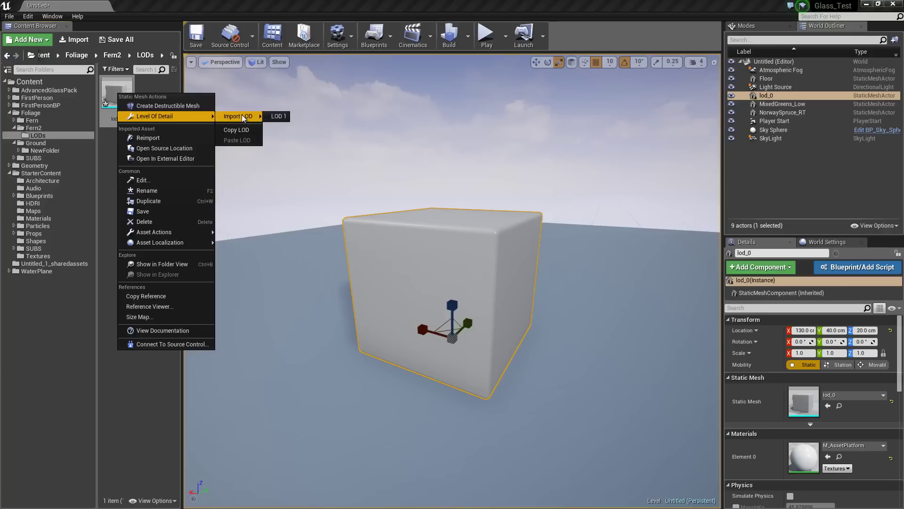
pyautogui.click(279, 116)
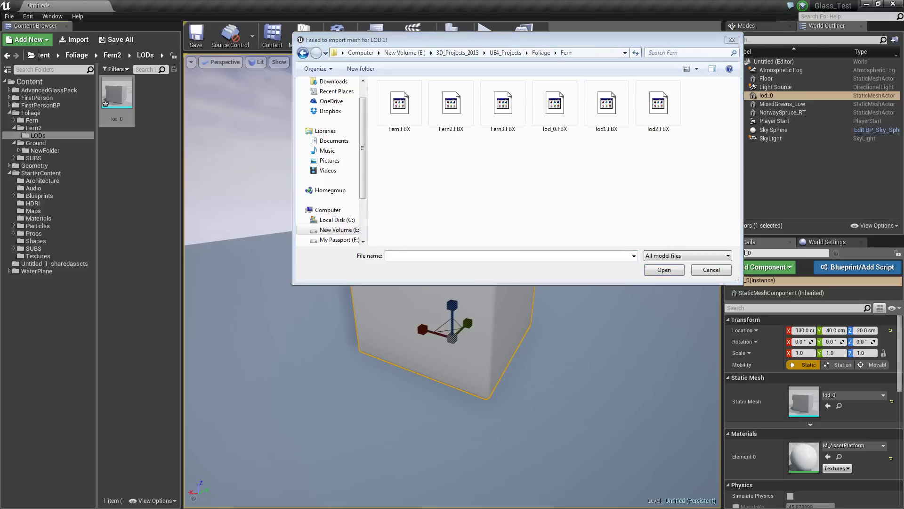
pyautogui.doubleClick(607, 108)
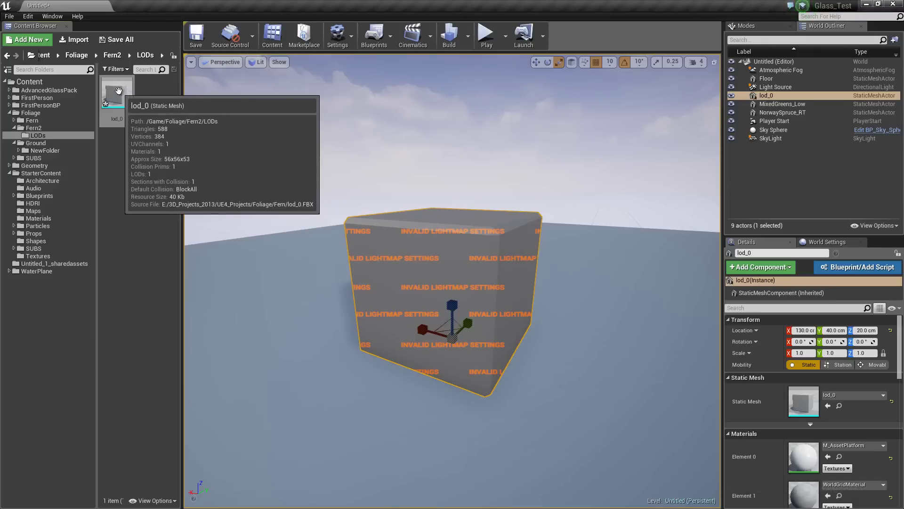
# Select the Light Source and SkyLight, then zoom the level view to inspect the lod_0 cube
pyautogui.moveTo(130, 97)
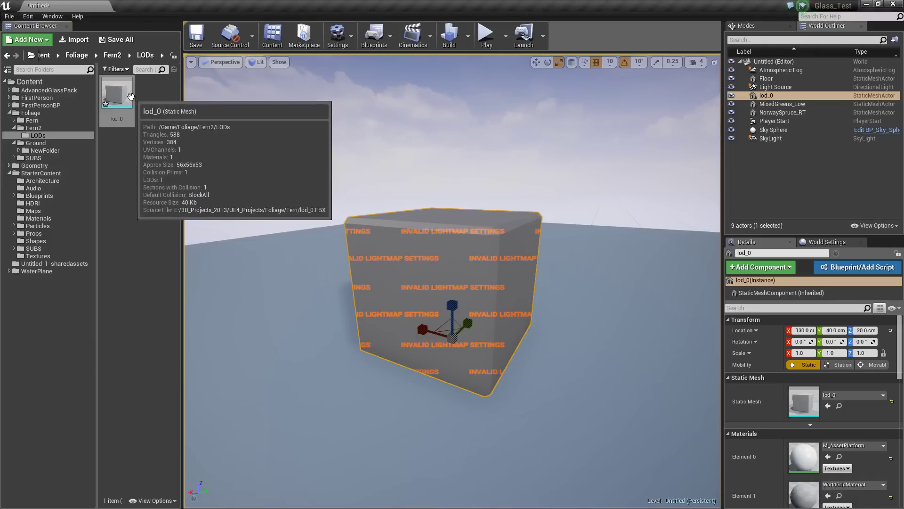
pyautogui.click(765, 87)
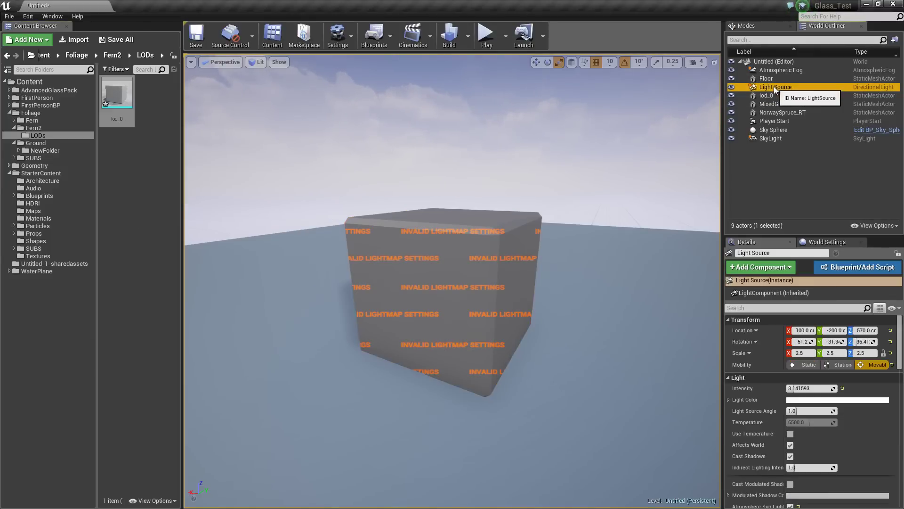
pyautogui.click(749, 137)
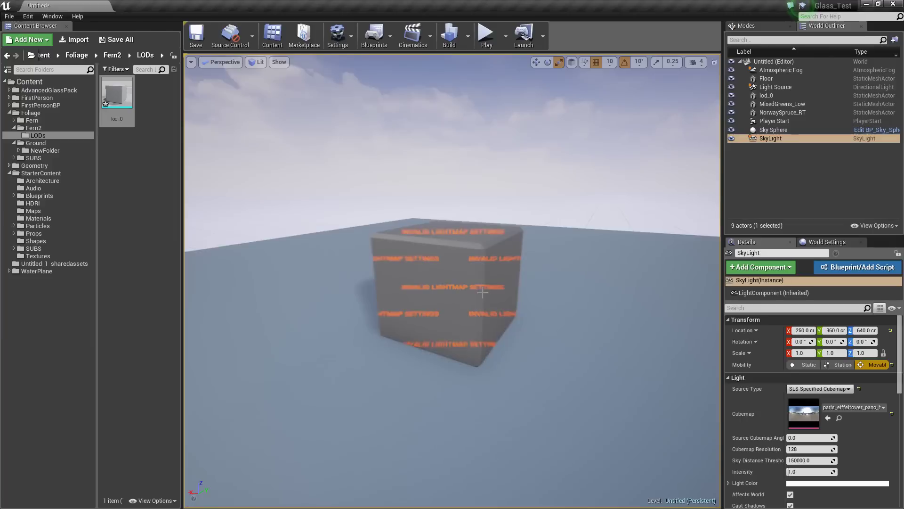
pyautogui.scroll(-3, 483, 298)
pyautogui.scroll(8, 489, 299)
pyautogui.scroll(-6, 499, 301)
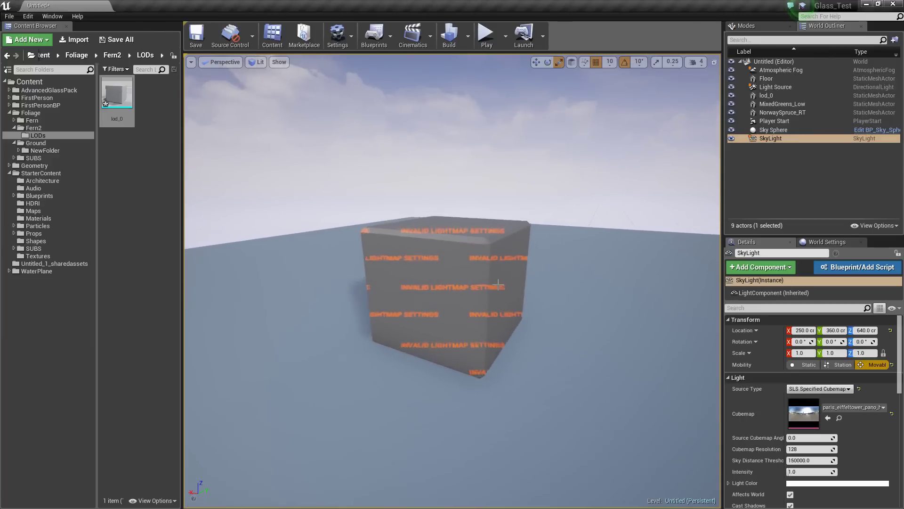
pyautogui.scroll(10, 498, 287)
pyautogui.scroll(5, 510, 291)
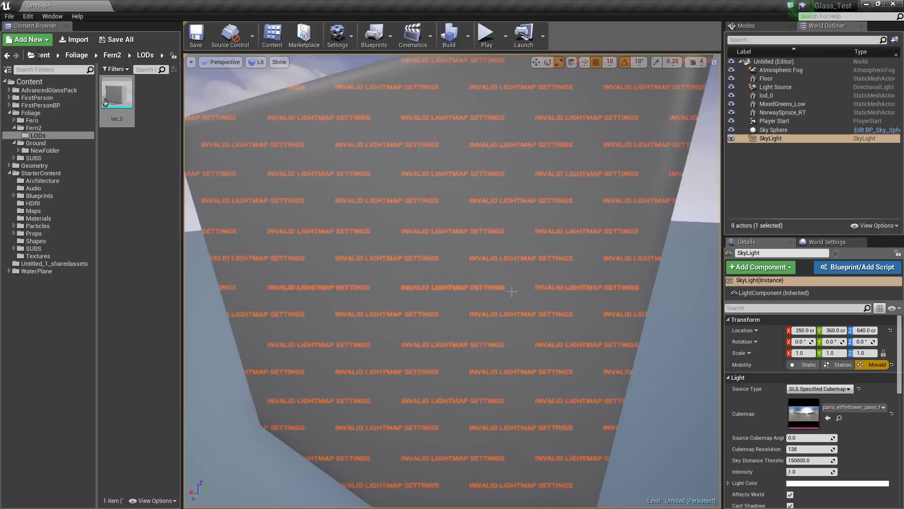
pyautogui.scroll(-5, 484, 306)
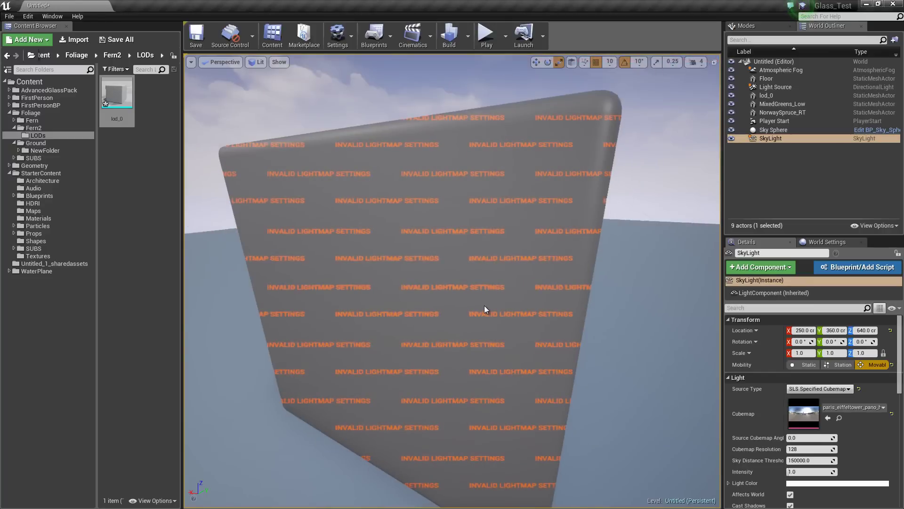
pyautogui.scroll(-5, 484, 307)
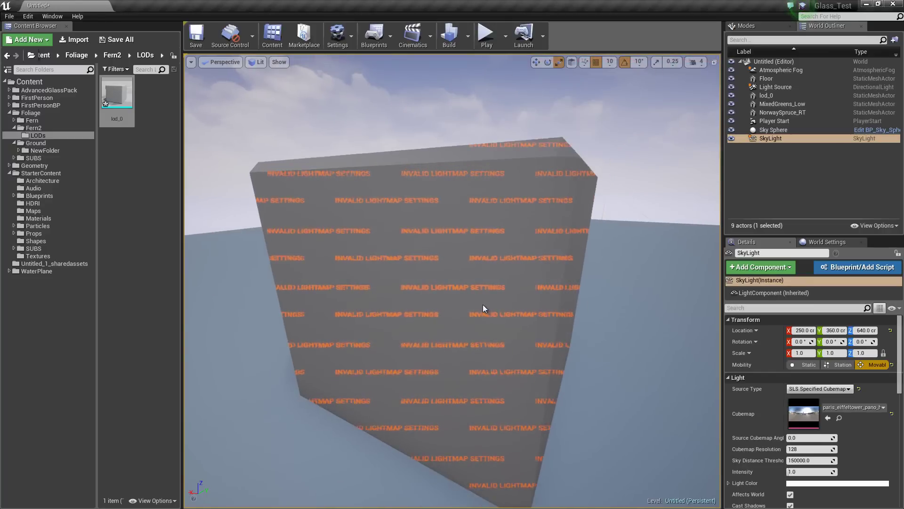
pyautogui.scroll(-3, 474, 307)
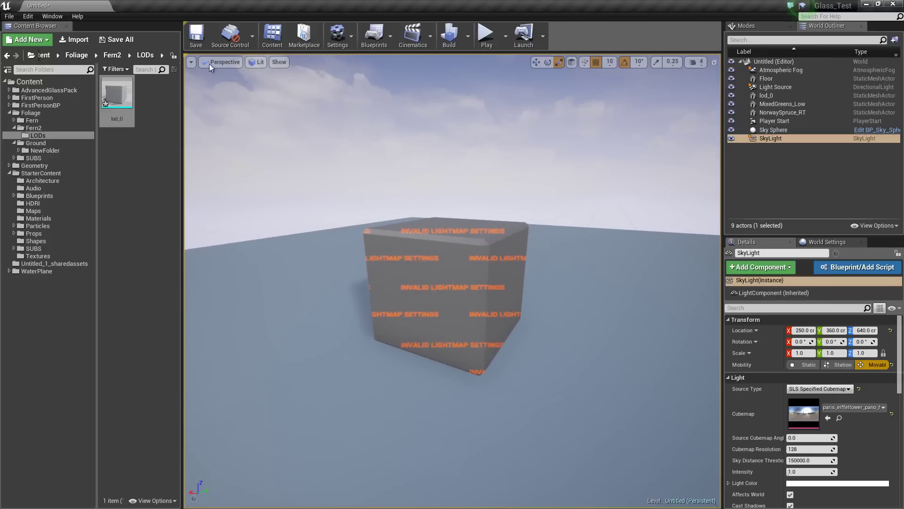
# Import lod2.FBX into the lod_0 cube as its LOD 2 mesh
pyautogui.rightClick(117, 96)
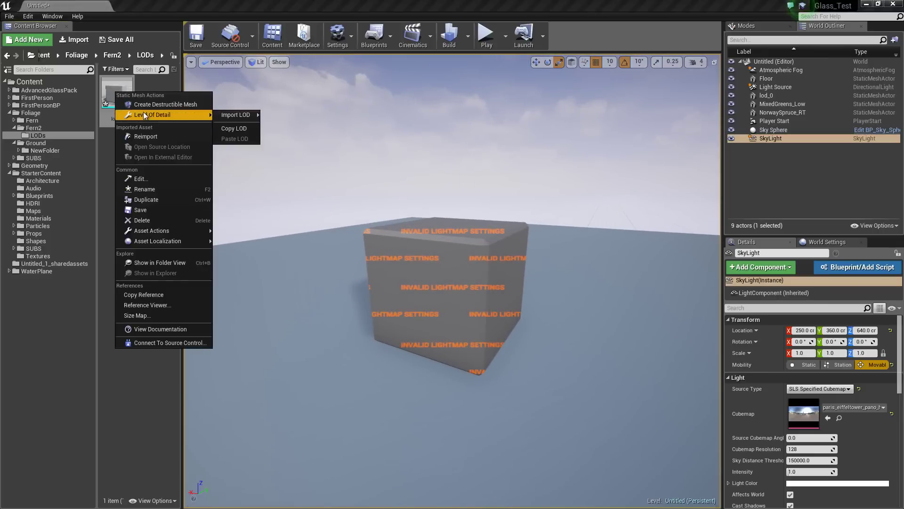
pyautogui.moveTo(240, 117)
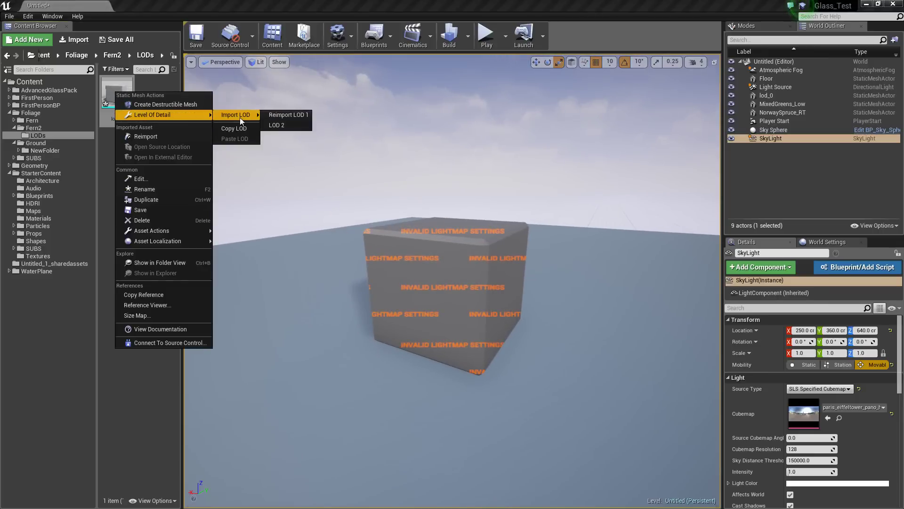
pyautogui.click(278, 125)
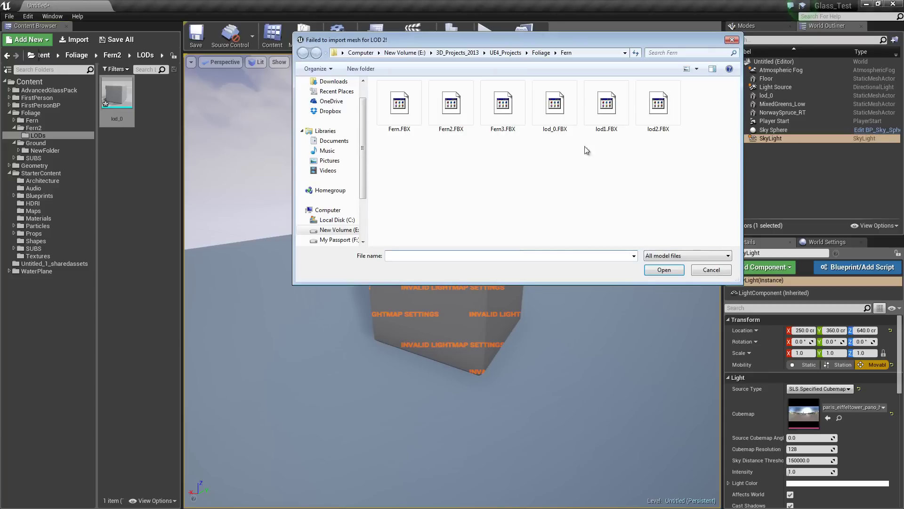
pyautogui.click(659, 109)
pyautogui.doubleClick(659, 110)
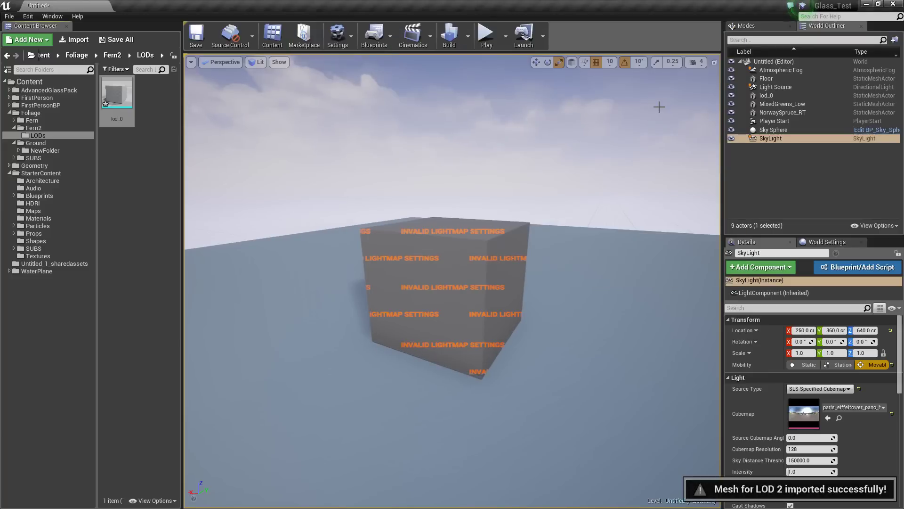
pyautogui.scroll(-5, 555, 256)
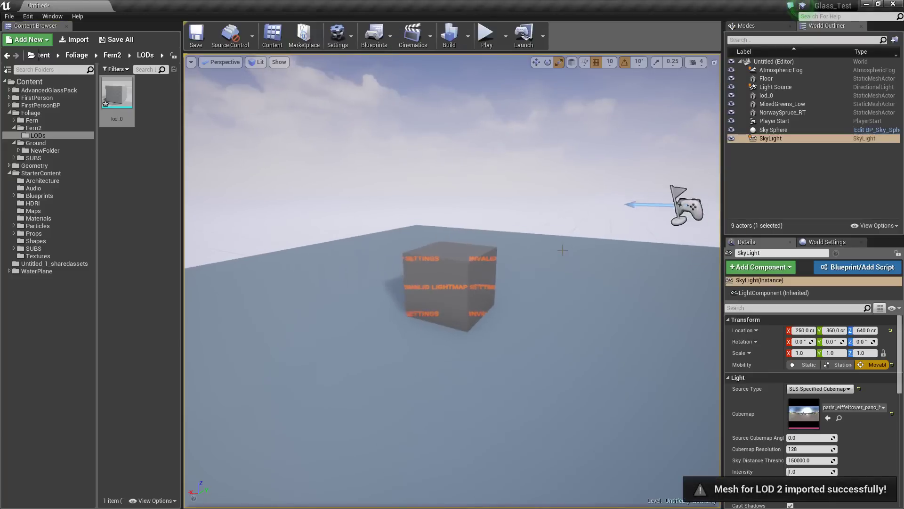
pyautogui.scroll(5, 596, 281)
pyautogui.scroll(6, 596, 281)
pyautogui.scroll(-3, 603, 283)
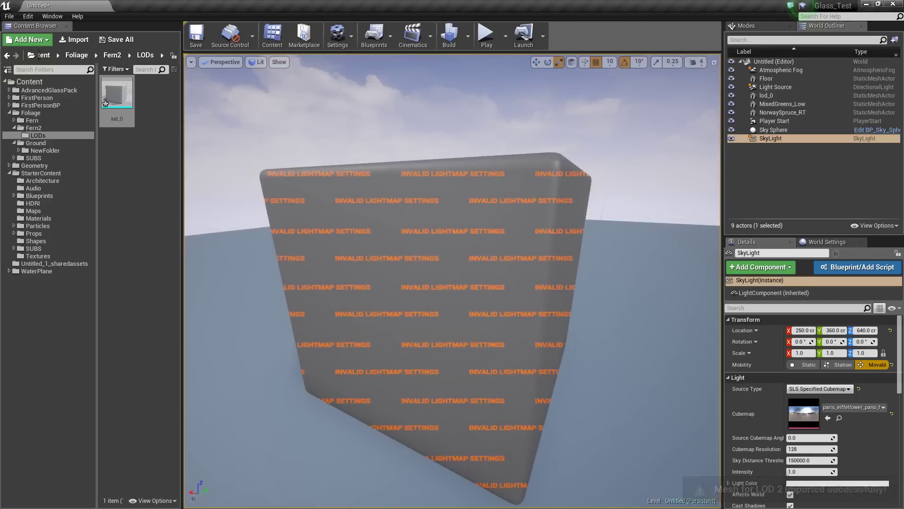
# Open lod_0 in the Static Mesh Editor, orbit the cube, and scroll Details to LOD Settings
pyautogui.doubleClick(113, 93)
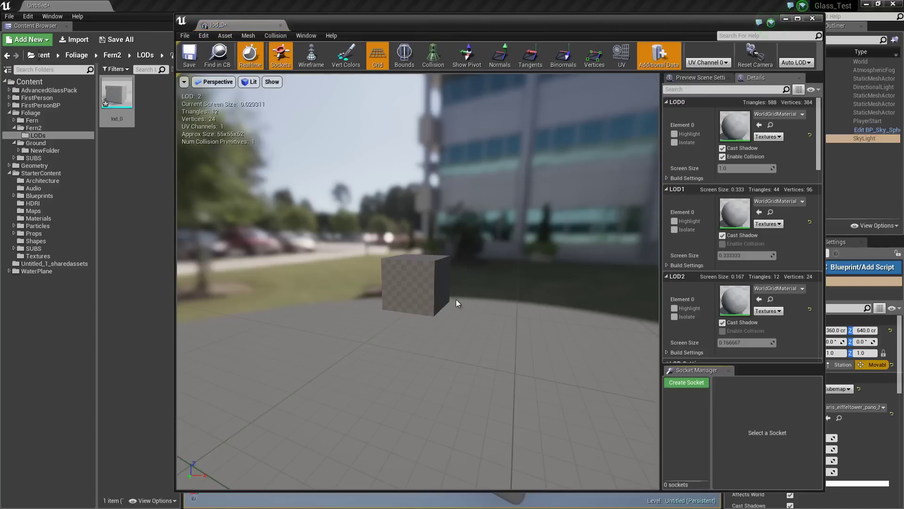
pyautogui.scroll(8, 456, 299)
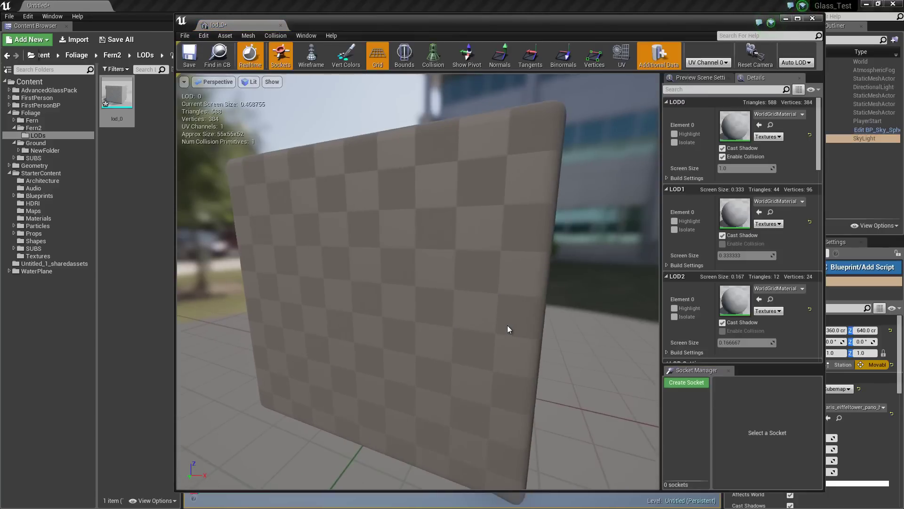
pyautogui.scroll(-2, 508, 326)
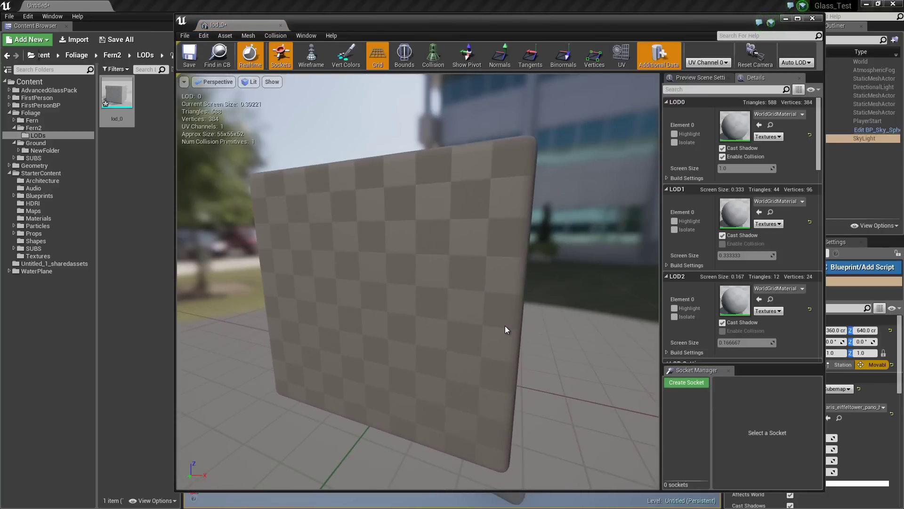
pyautogui.moveTo(504, 326); pyautogui.dragTo(506, 324)
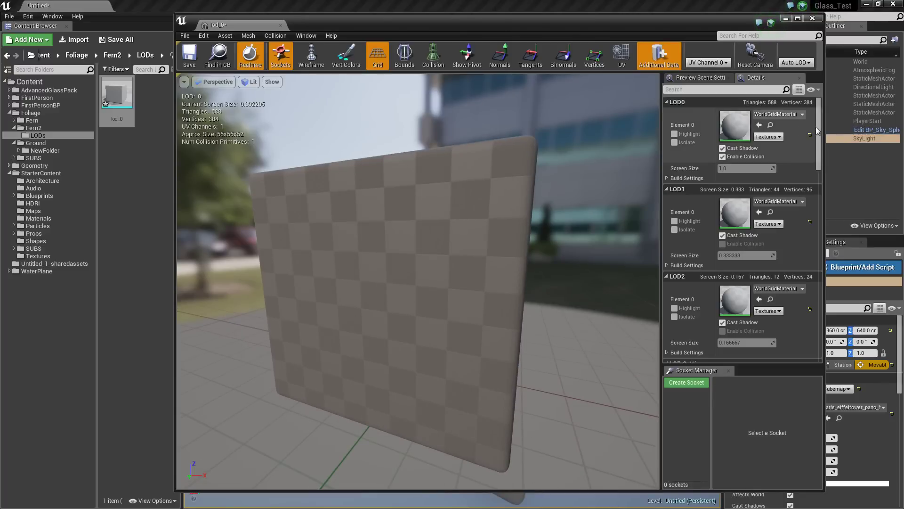
pyautogui.moveTo(820, 132); pyautogui.dragTo(821, 158)
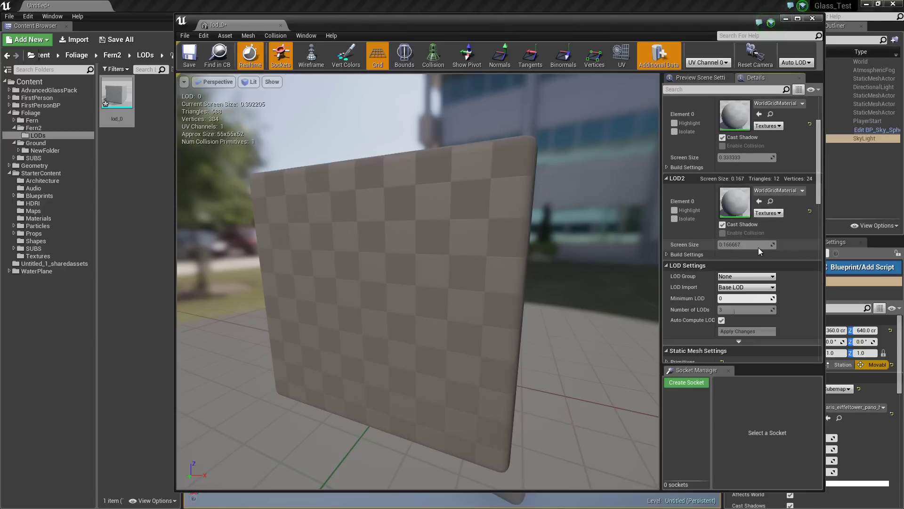
pyautogui.moveTo(820, 177)
pyautogui.mouseDown()
pyautogui.moveTo(827, 260)
pyautogui.moveTo(827, 183)
pyautogui.mouseUp()
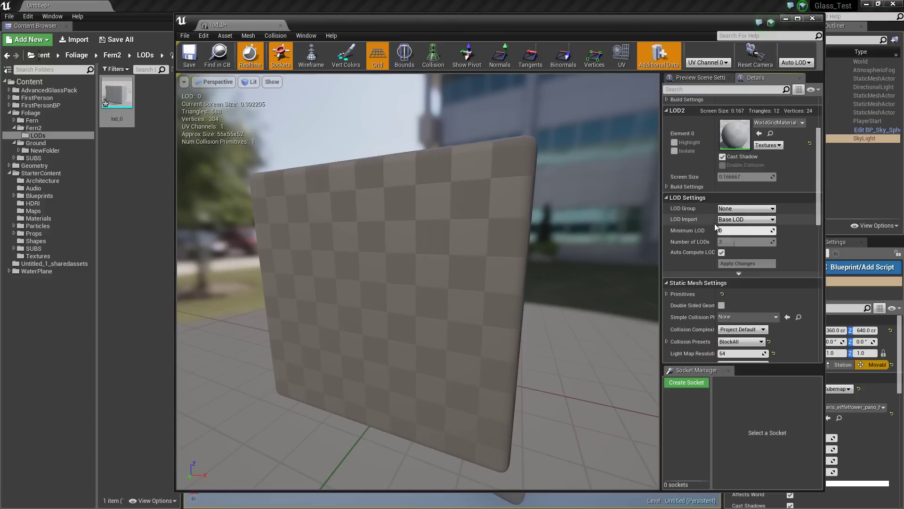
# Disable Auto Compute LOD and set the LOD2 screen size to 0
pyautogui.click(721, 252)
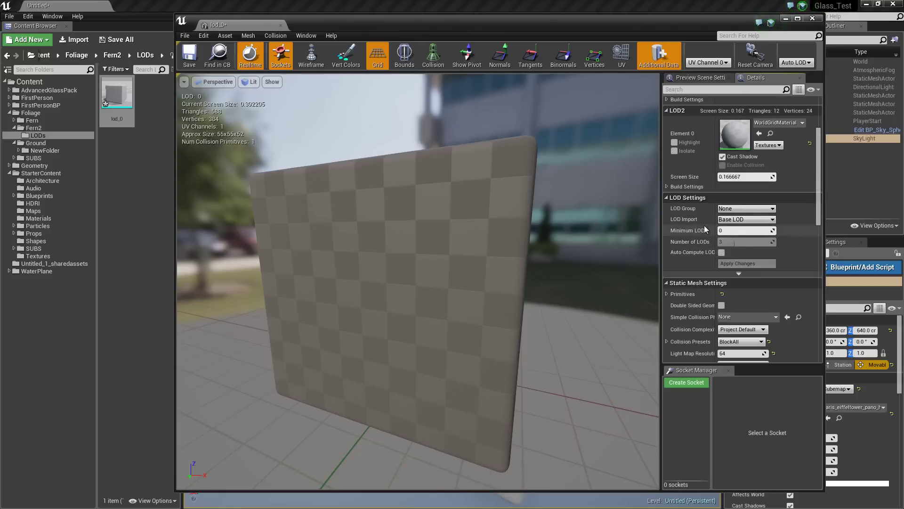
pyautogui.scroll(-5, 575, 258)
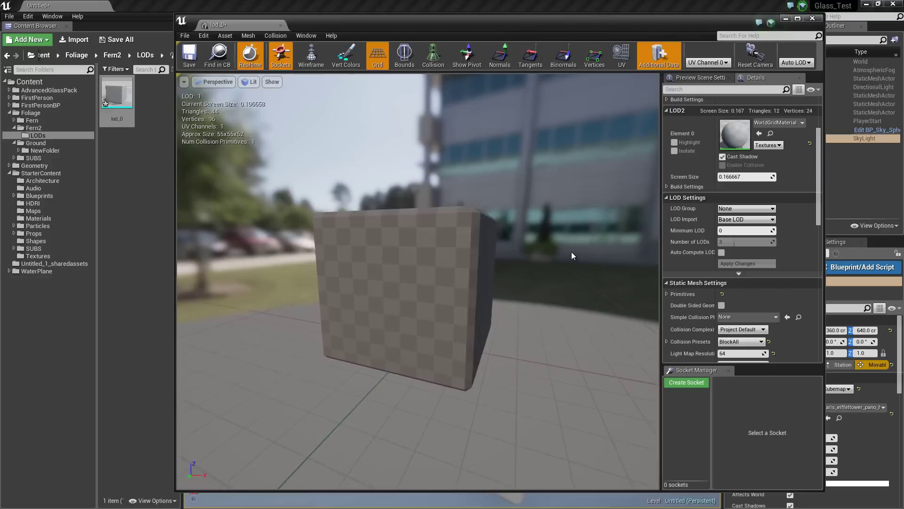
pyautogui.scroll(-1, 571, 251)
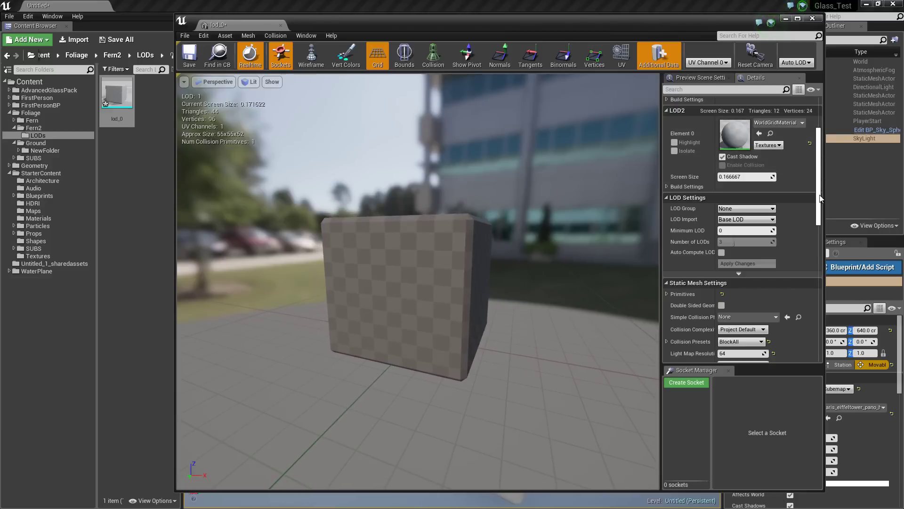
pyautogui.scroll(3, 821, 194)
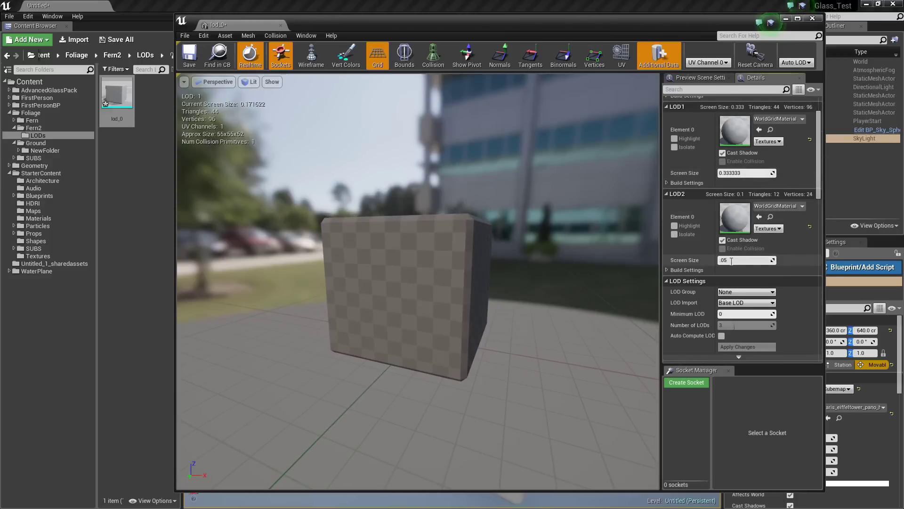
pyautogui.moveTo(732, 261); pyautogui.dragTo(700, 264)
pyautogui.write('0')
pyautogui.press('Return')
# Set LOD1 screen size to 0.1 and pull the preview back until LOD 1 shows
pyautogui.click(729, 173)
pyautogui.write('0.1')
pyautogui.press('Return')
pyautogui.moveTo(494, 306); pyautogui.dragTo(509, 225, button='right')
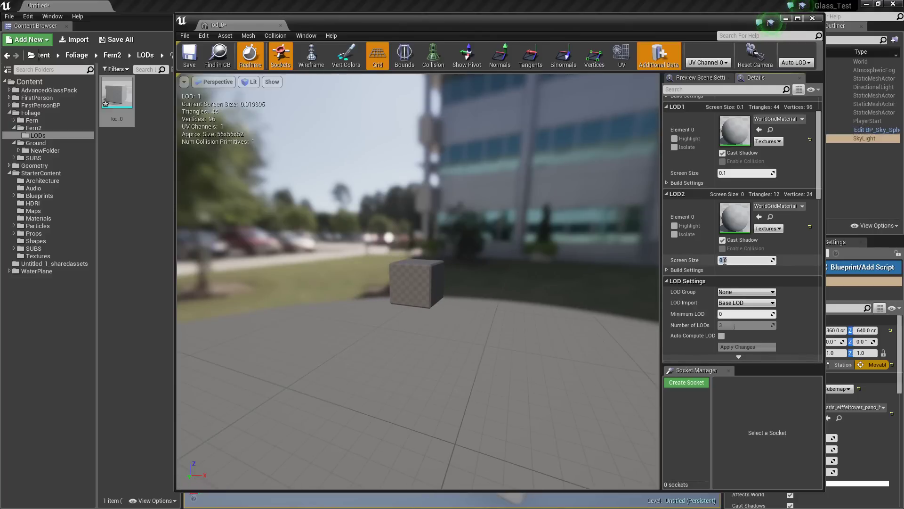
# Set LOD2 screen size to 0.05 and pull the preview back until LOD 2 shows
pyautogui.write('0.05')
pyautogui.press('Return')
pyautogui.scroll(5, 489, 337)
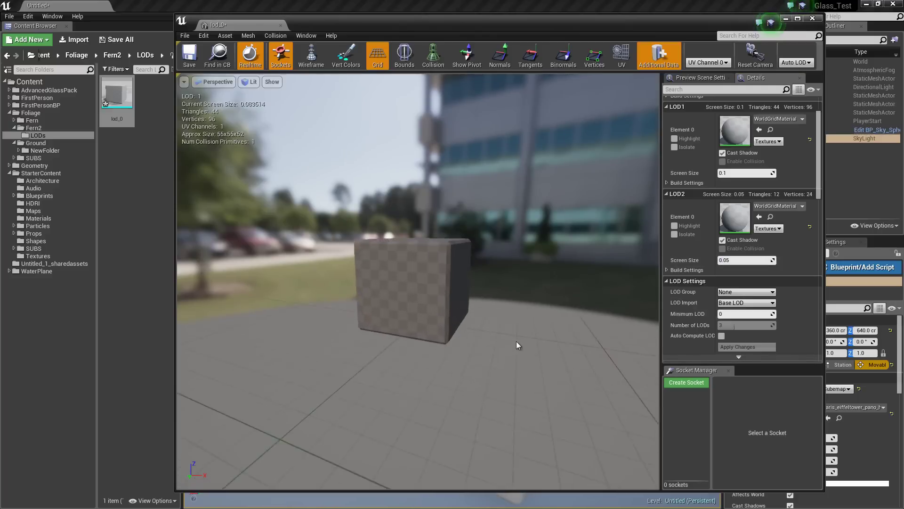
pyautogui.moveTo(504, 332); pyautogui.dragTo(485, 323, button='right')
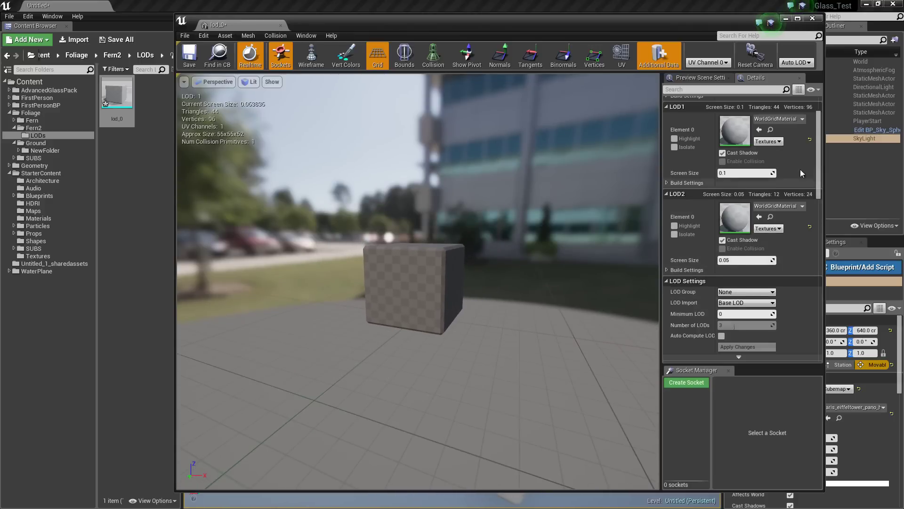
pyautogui.moveTo(820, 172); pyautogui.dragTo(817, 163)
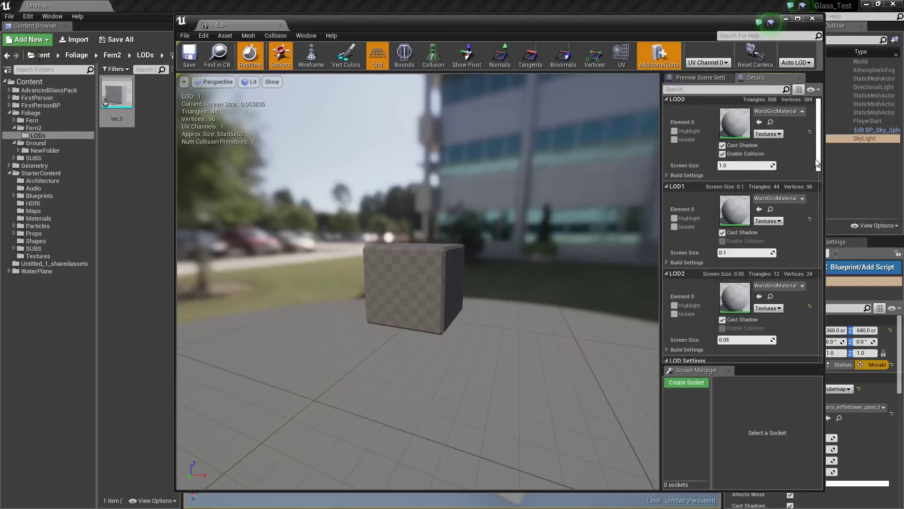
pyautogui.scroll(5, 476, 310)
pyautogui.scroll(-3, 479, 306)
pyautogui.scroll(4, 490, 305)
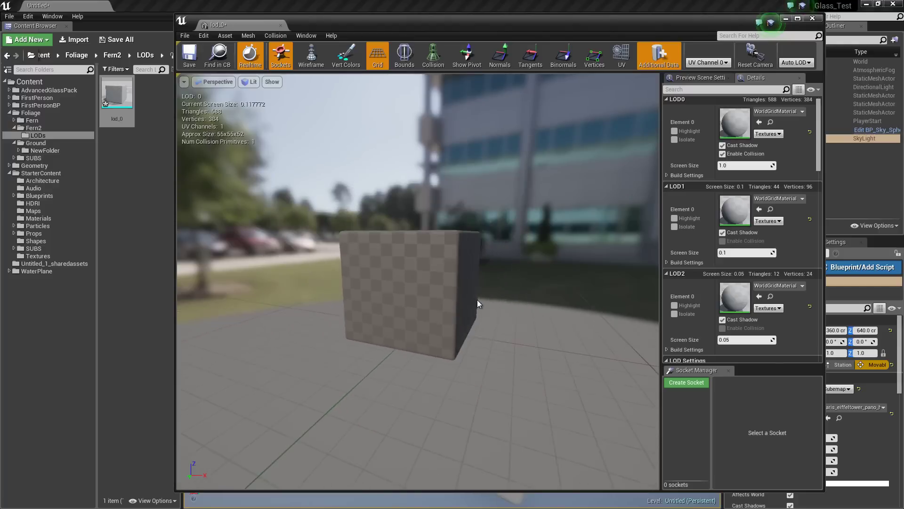
pyautogui.scroll(-10, 497, 306)
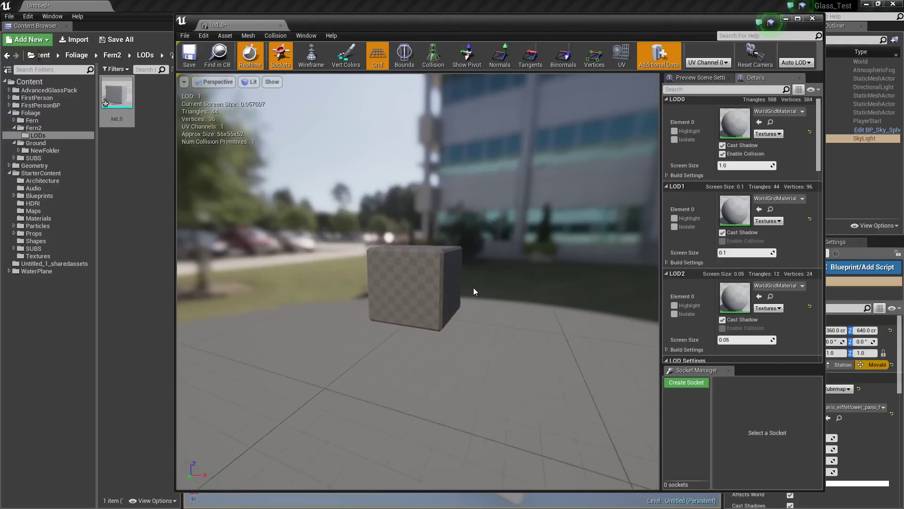
pyautogui.scroll(8, 496, 313)
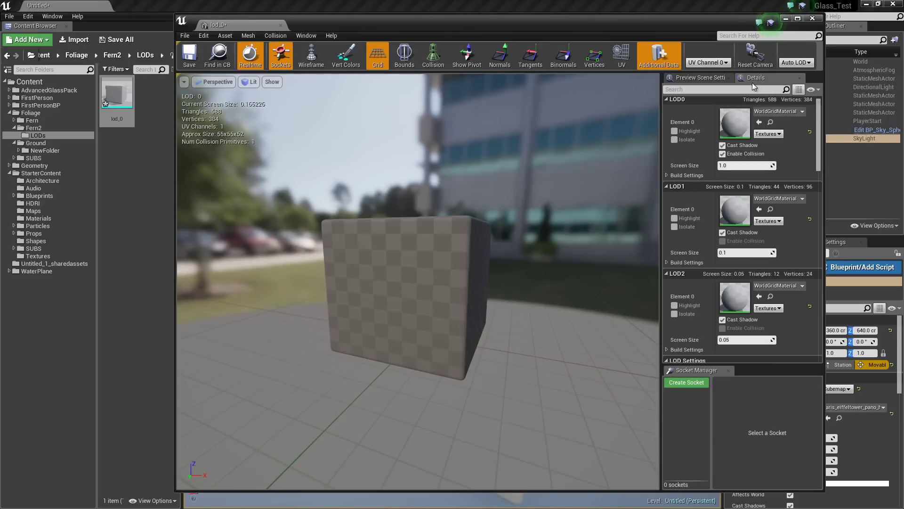
pyautogui.click(798, 65)
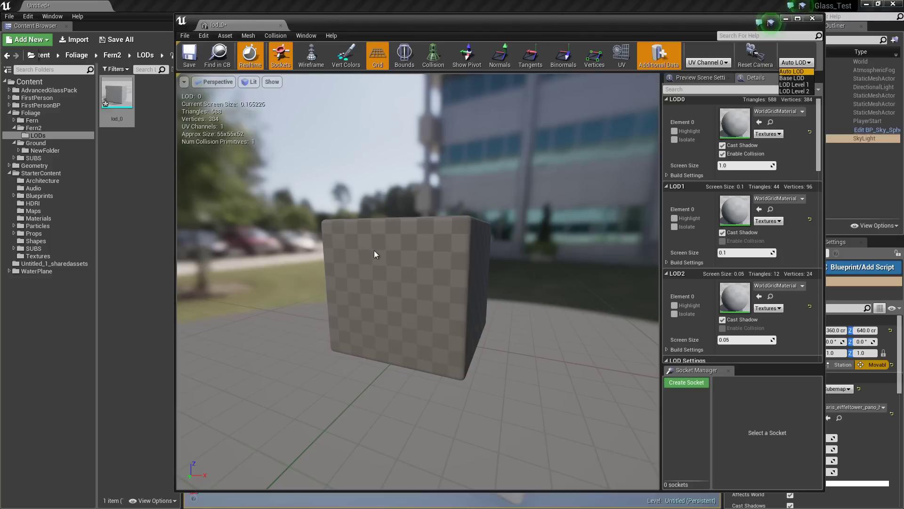
pyautogui.scroll(-5, 374, 250)
pyautogui.scroll(8, 416, 182)
pyautogui.scroll(-4, 412, 142)
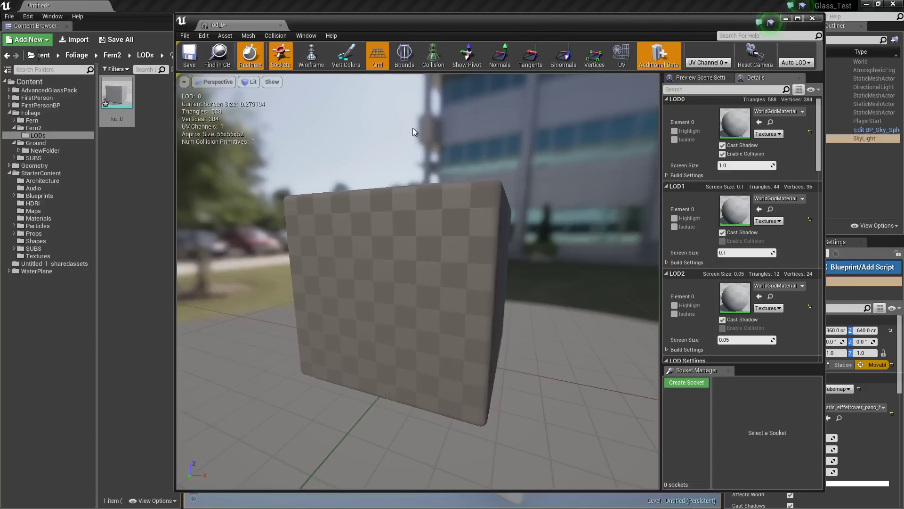
pyautogui.click(377, 275)
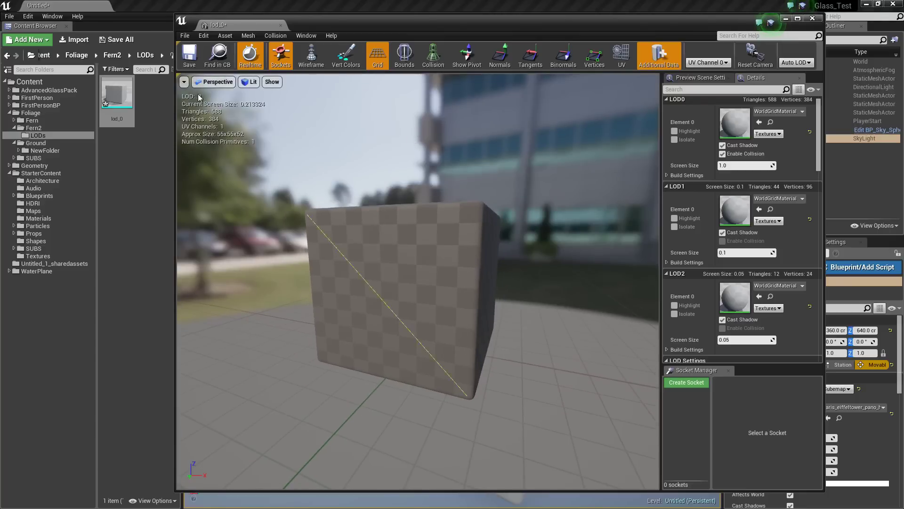
pyautogui.moveTo(121, 96)
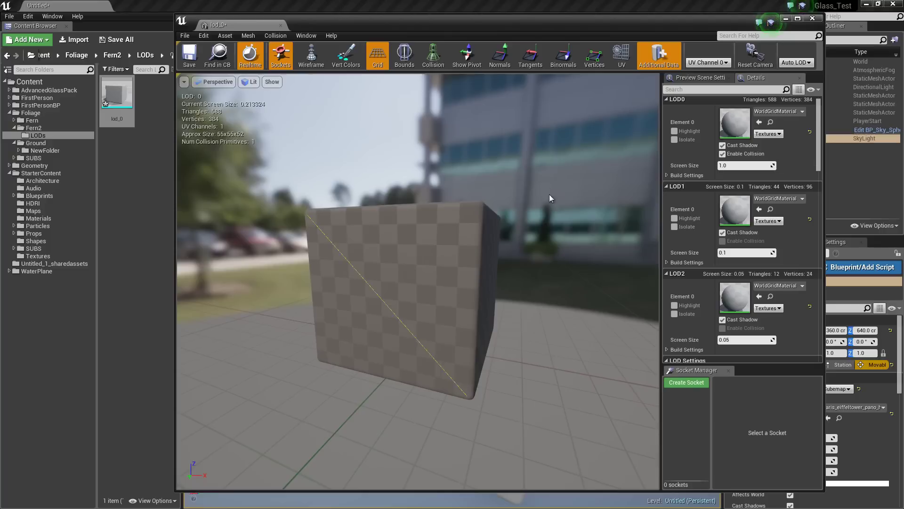